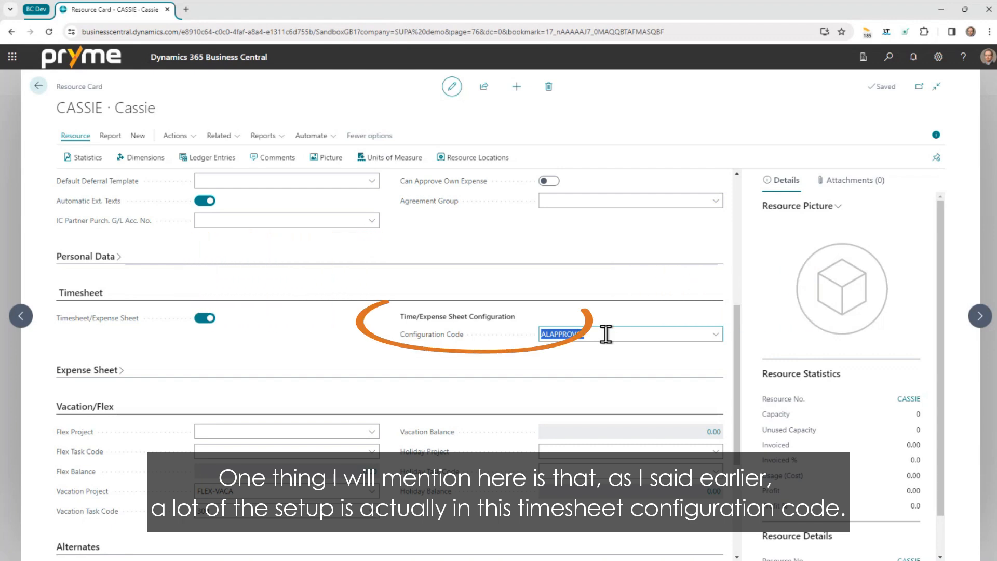
Open the details of the ALAPPROVAL timesheet configuration assigned to this resource.
{"action": "left_click", "coordinate": [715, 335]}
{"action": "left_click", "coordinate": [715, 336]}
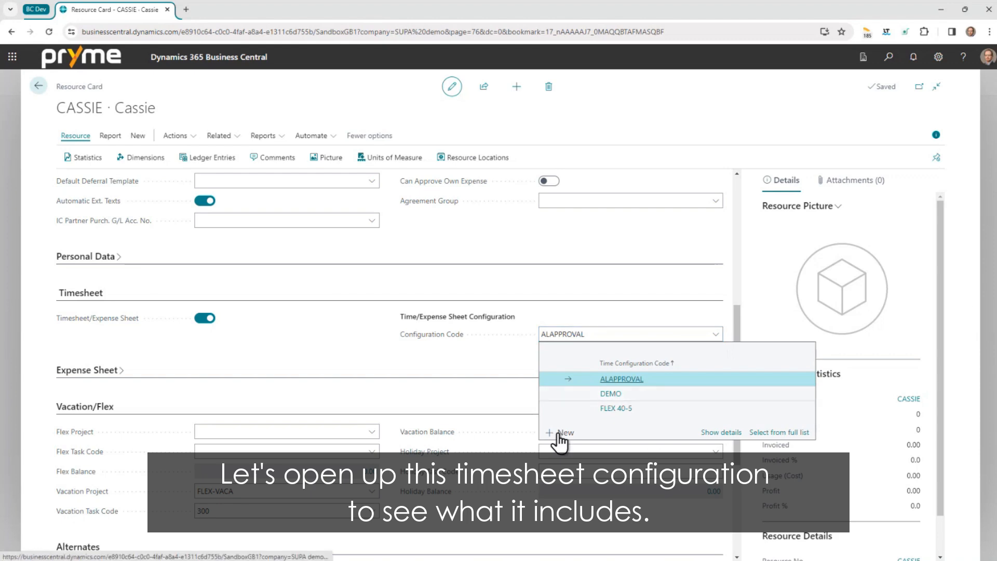
{"action": "left_click", "coordinate": [721, 432]}
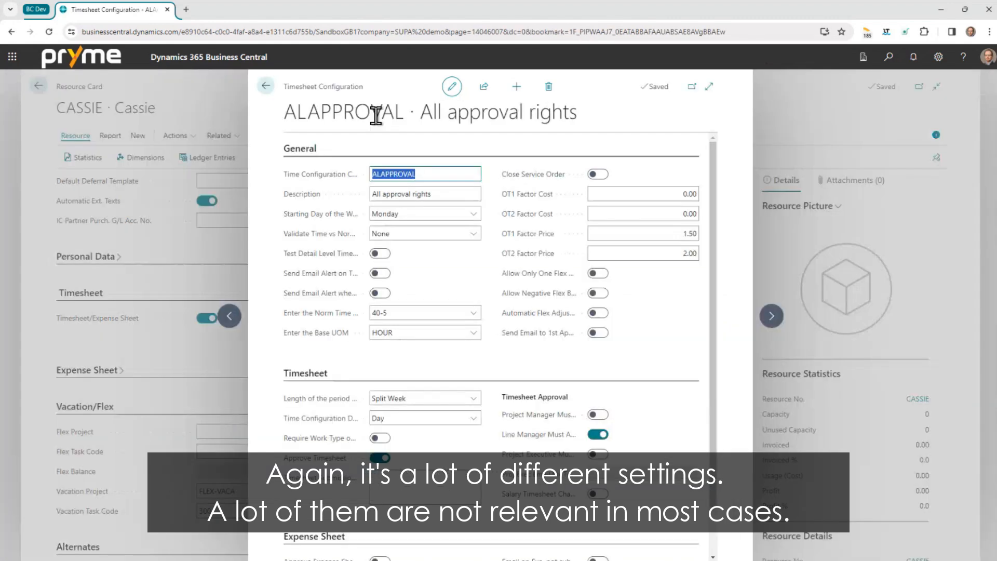
{"action": "left_click", "coordinate": [462, 142]}
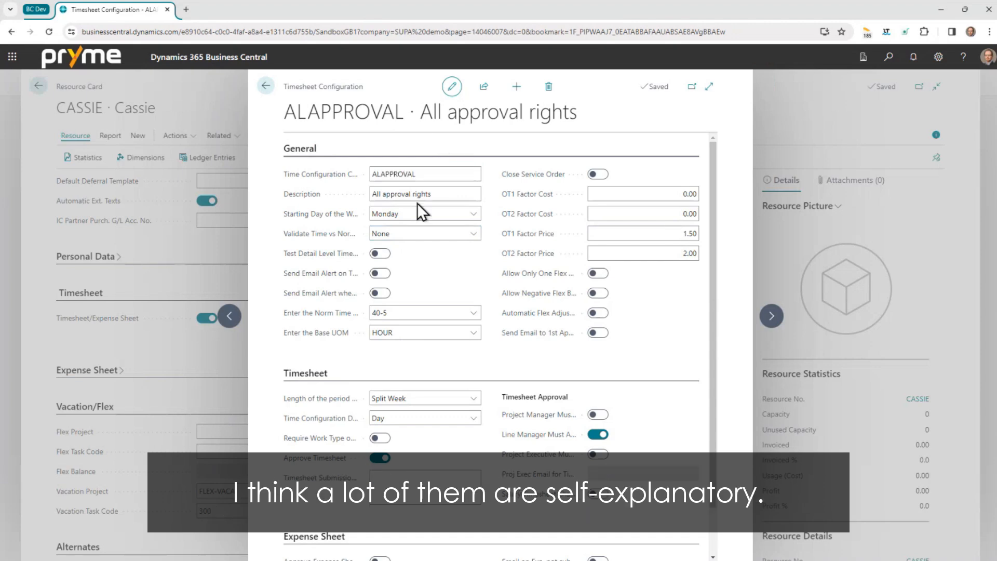
Look at the options for validating time against the norm and read the help text for the norm time code.
{"action": "left_click", "coordinate": [413, 232]}
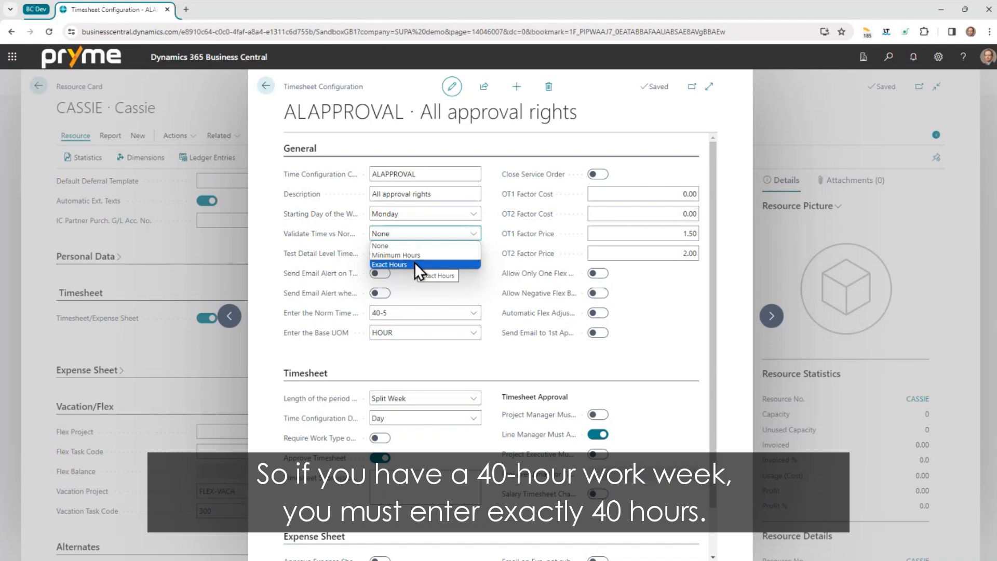
{"action": "left_click", "coordinate": [269, 244]}
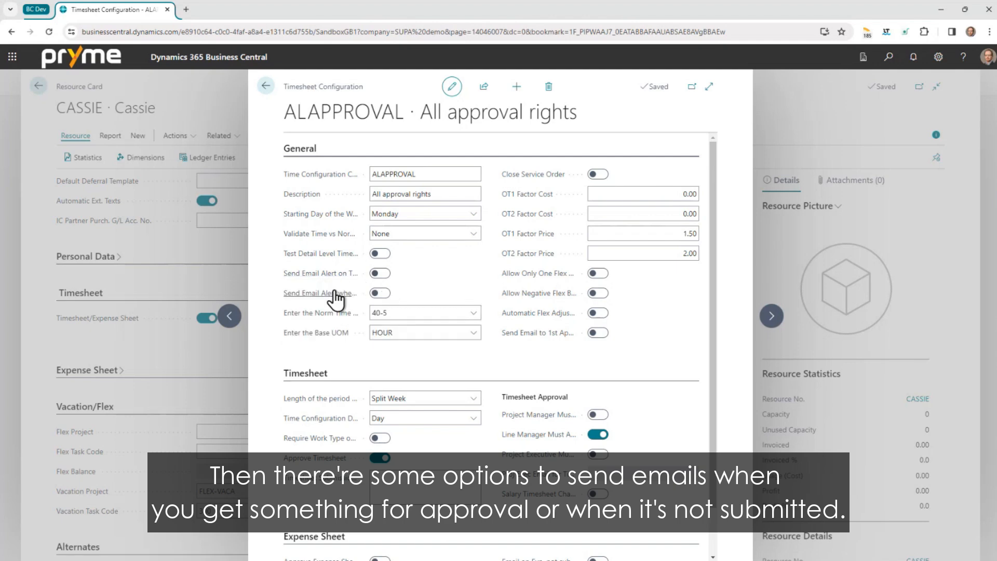
{"action": "mouse_move", "coordinate": [335, 292]}
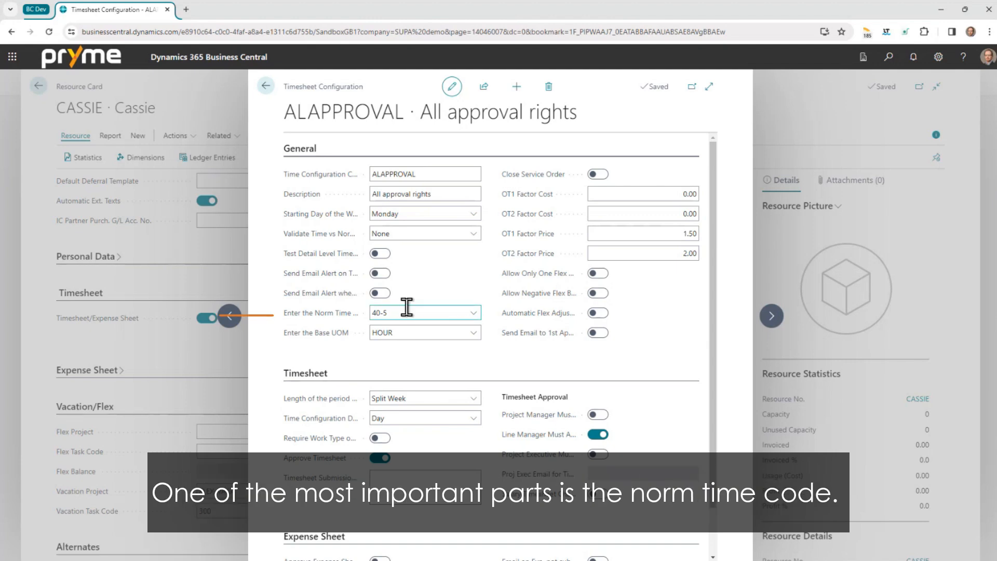
{"action": "left_click", "coordinate": [336, 314]}
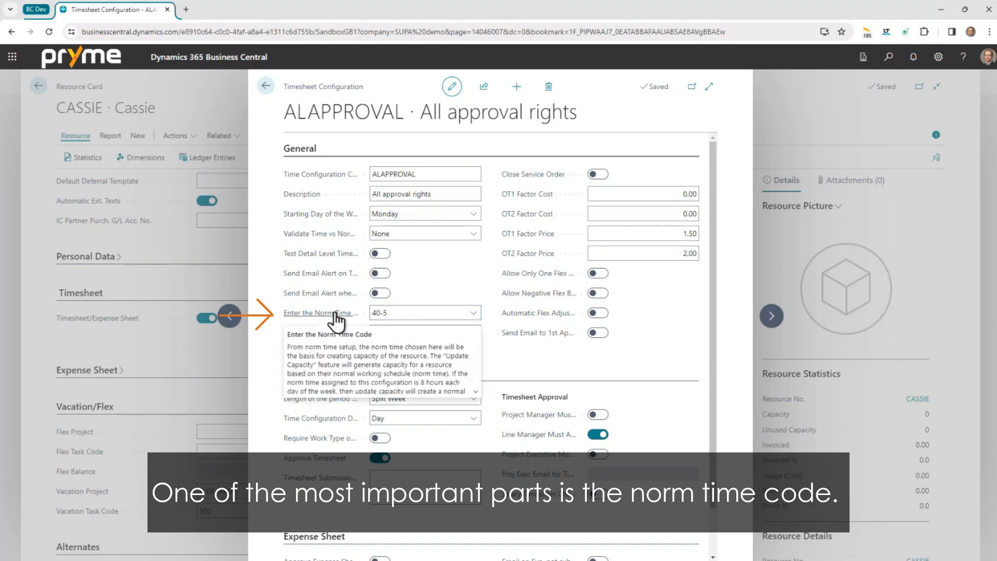
Open the norm time data of the 40-5 code and view the hours through to Sunday.
{"action": "left_click", "coordinate": [398, 313]}
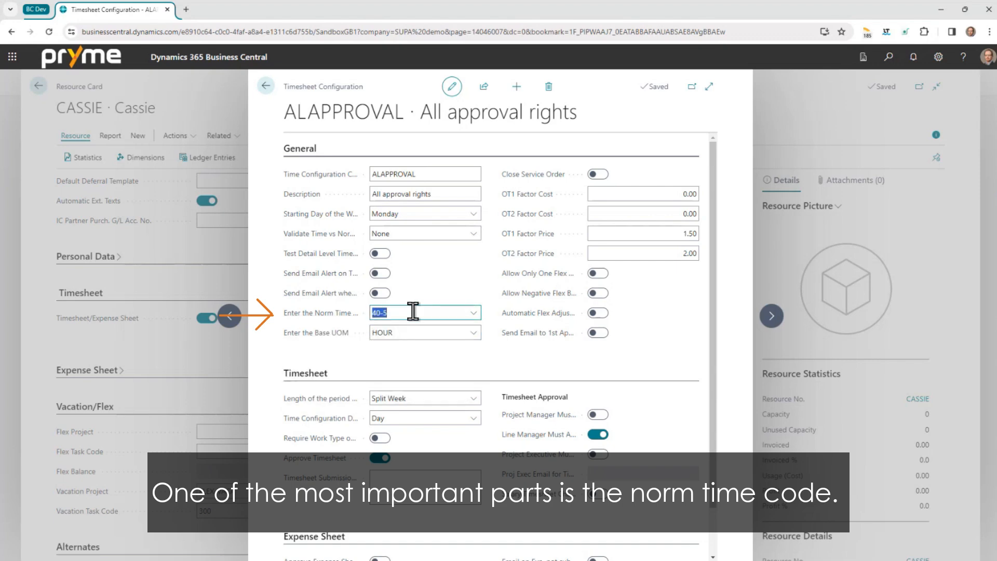
{"action": "left_click", "coordinate": [473, 314]}
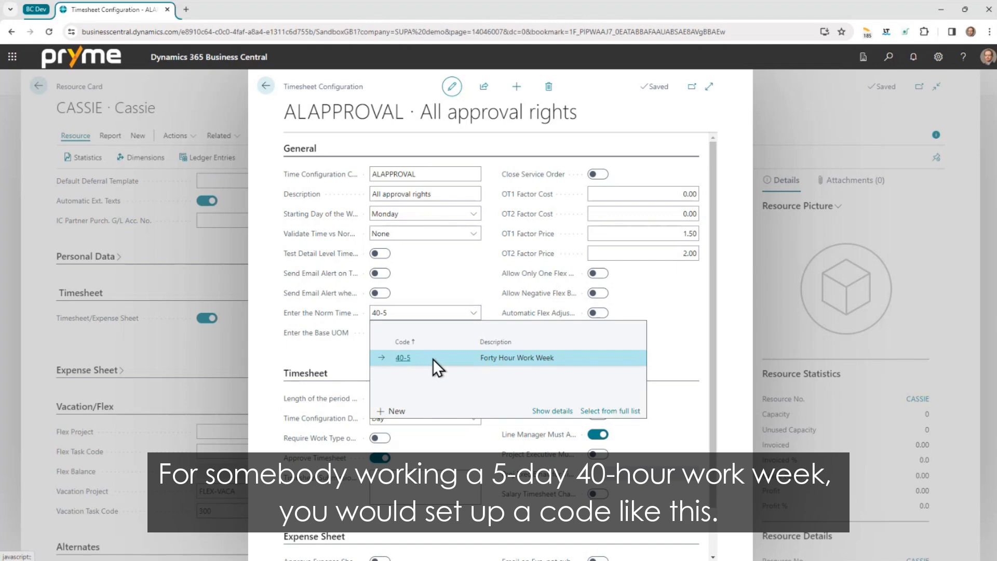
{"action": "left_click", "coordinate": [557, 411]}
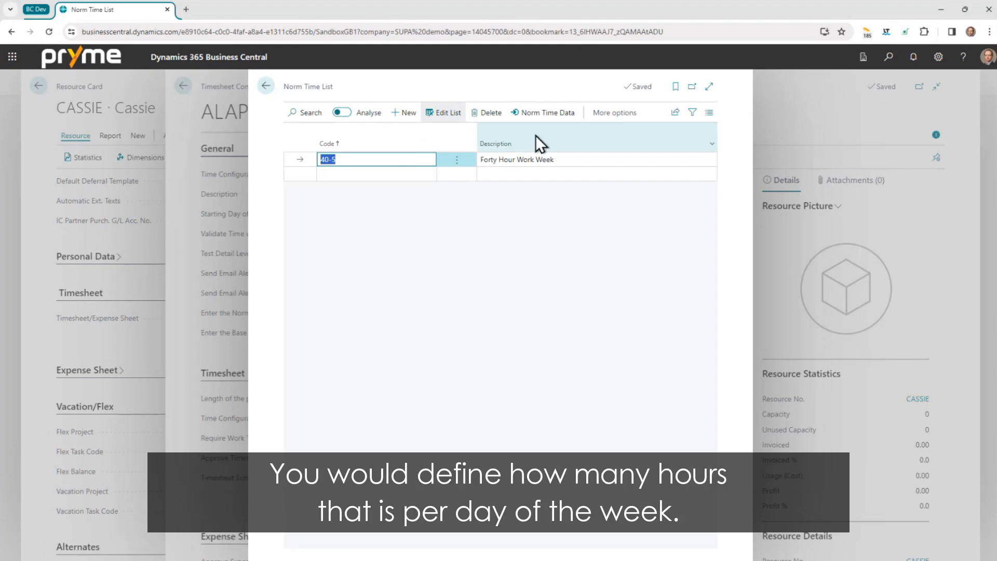
{"action": "left_click", "coordinate": [543, 118]}
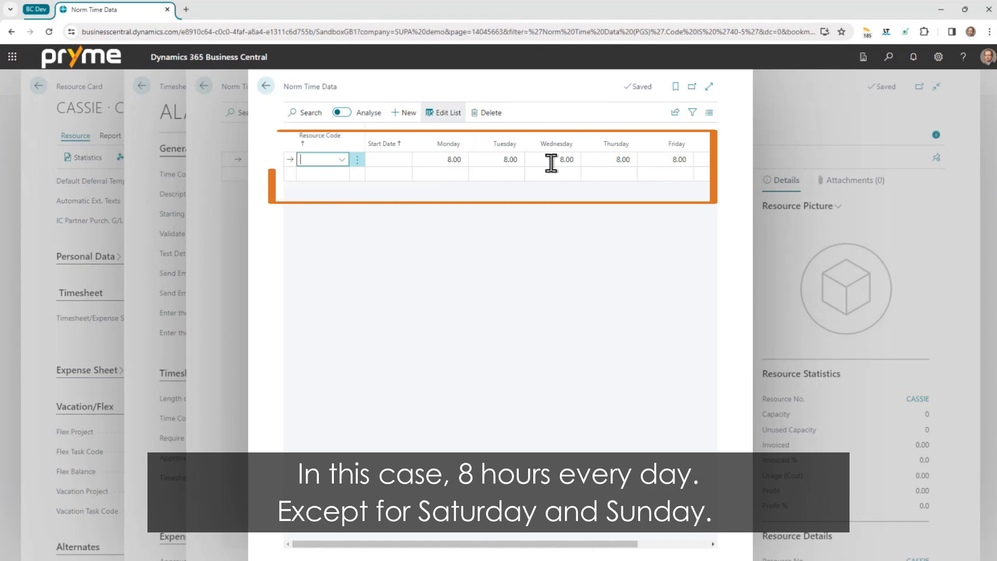
{"action": "left_click_drag", "start_coordinate": [507, 545], "coordinate": [578, 545]}
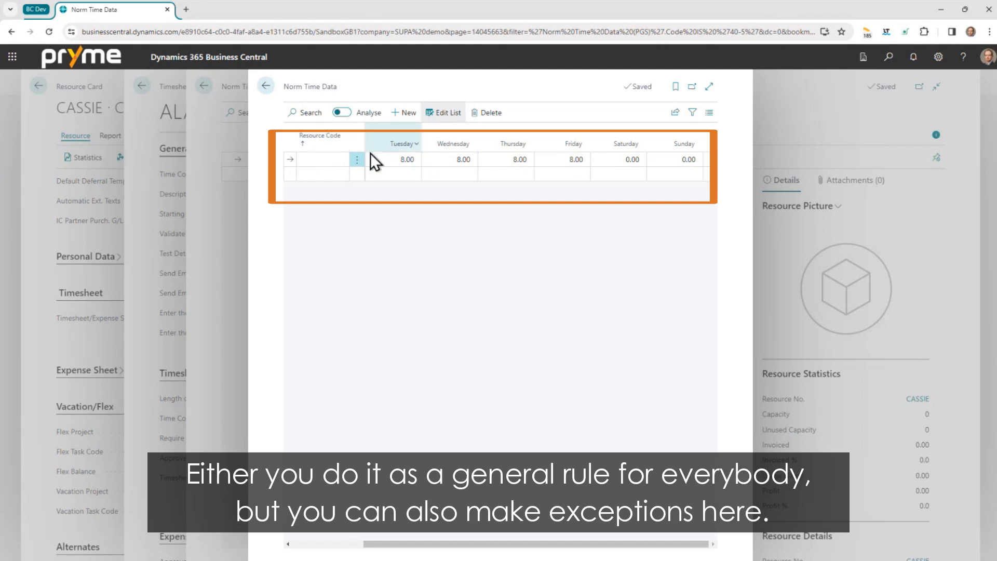
Add a norm time line for the resource whose card is open, with 8 hours on Tuesday, Thursday and Friday and 88 on Wednesday.
{"action": "left_click", "coordinate": [331, 175]}
{"action": "left_click", "coordinate": [338, 211]}
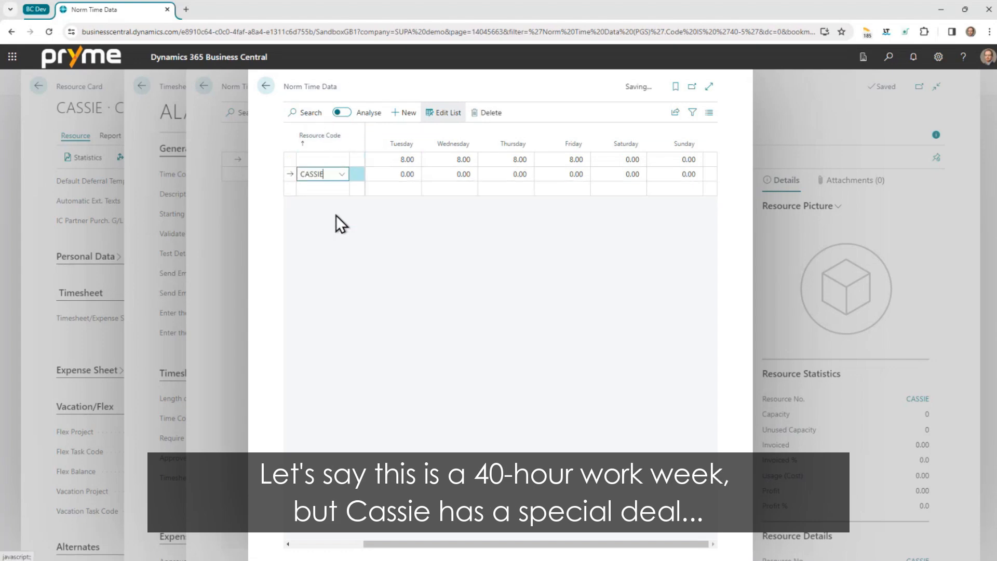
{"action": "left_click", "coordinate": [387, 175]}
{"action": "type", "text": "8"}
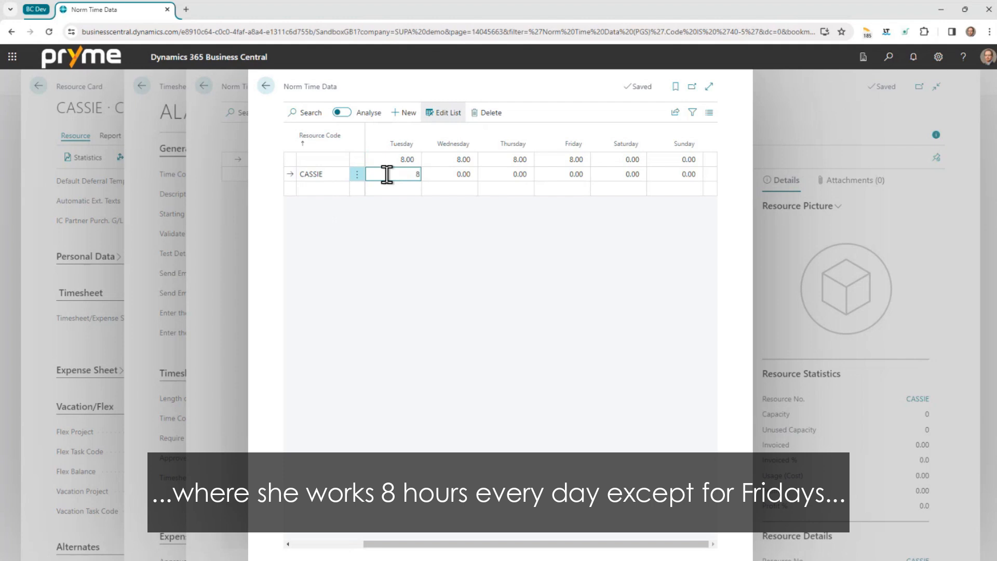
{"action": "key", "text": "Tab"}
{"action": "type", "text": "88"}
{"action": "key", "text": "Tab"}
{"action": "type", "text": "8"}
{"action": "key", "text": "Tab"}
{"action": "type", "text": "8"}
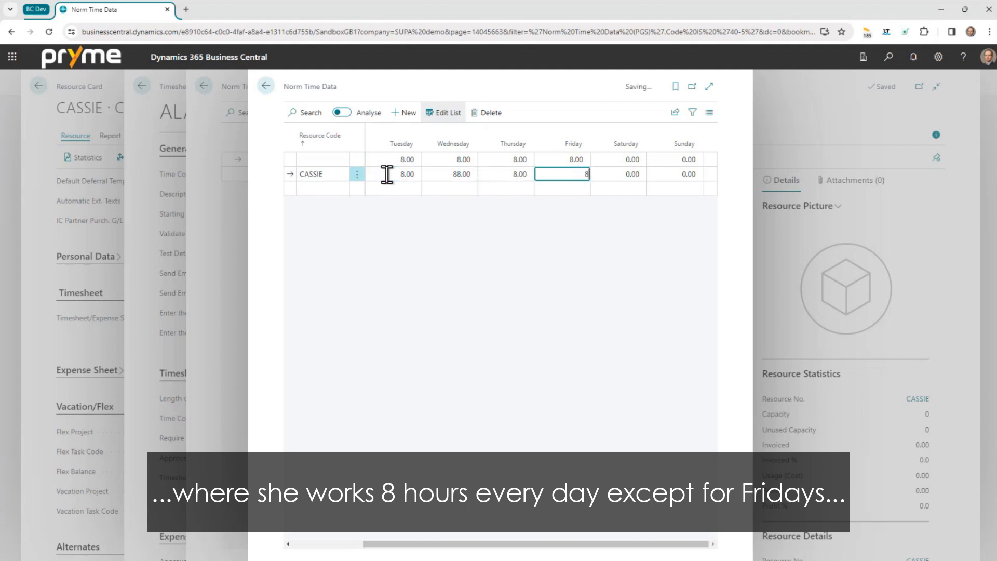
On the resource's norm time line, set Friday to 0 hours and Saturday to 8, and correct Wednesday to 8.
{"action": "key", "text": "Tab"}
{"action": "type", "text": "8"}
{"action": "key", "text": "BackSpace"}
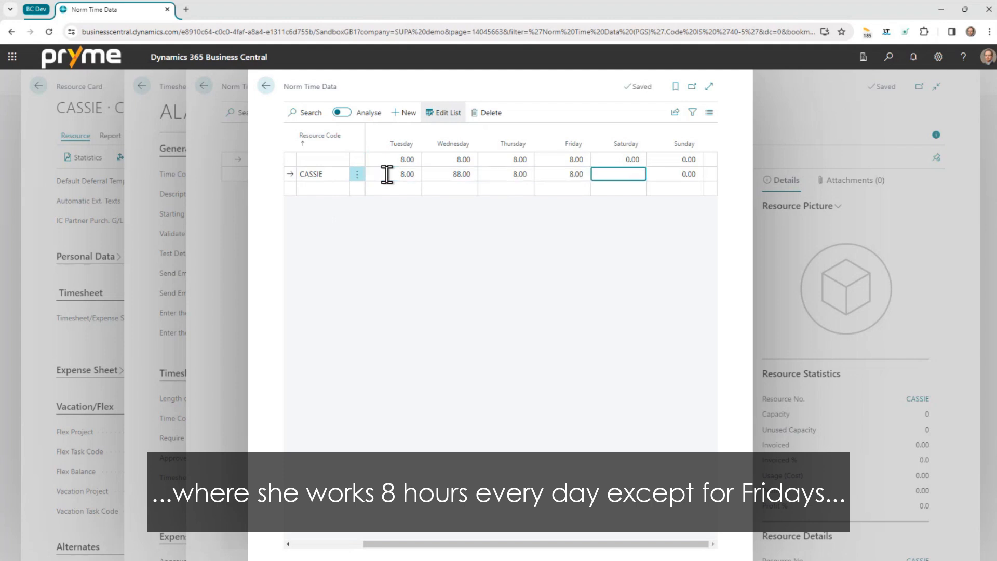
{"action": "type", "text": "0"}
{"action": "key", "text": "shift+Tab"}
{"action": "type", "text": "0"}
{"action": "key", "text": "Tab"}
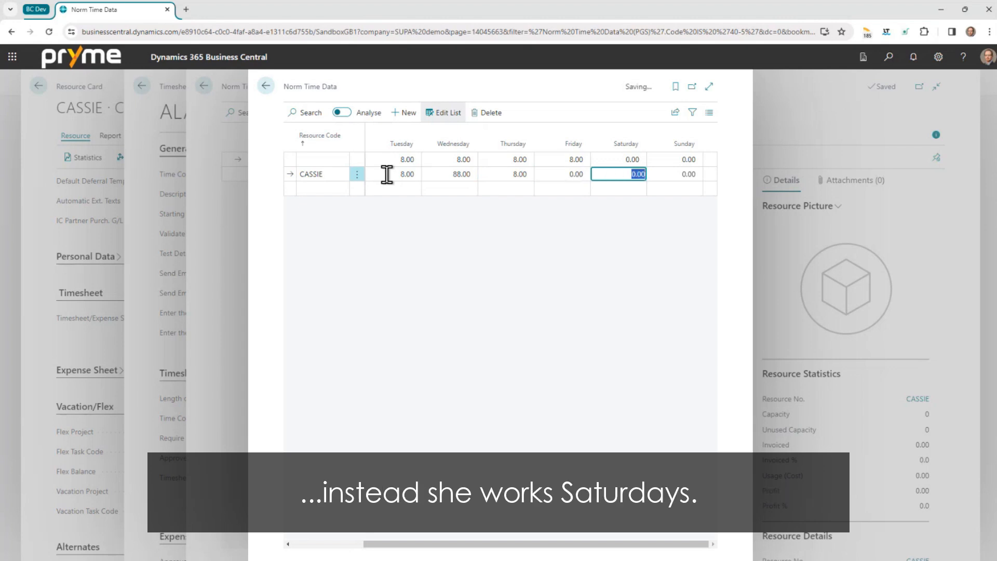
{"action": "type", "text": "8"}
{"action": "key", "text": "Up"}
{"action": "key", "text": "Down"}
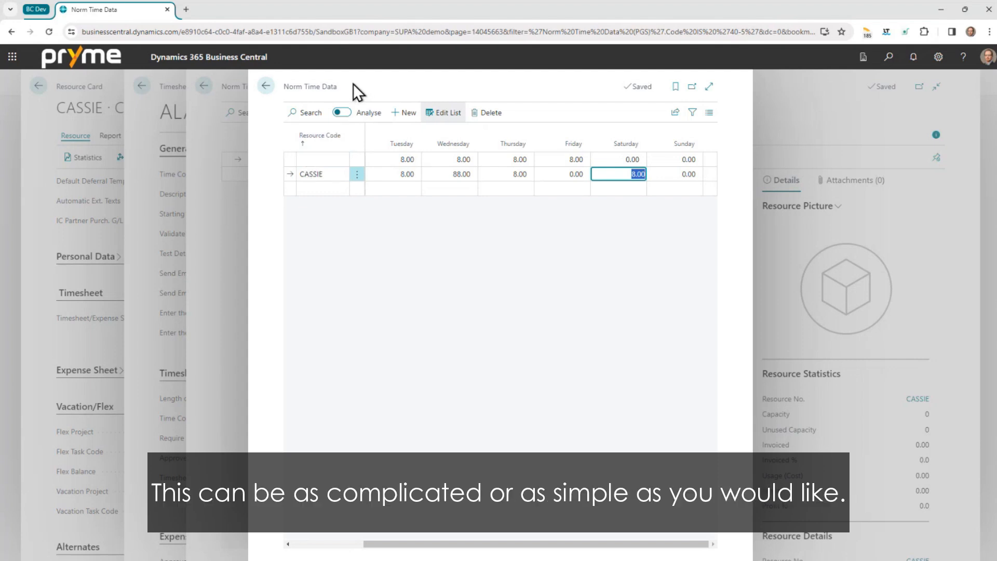
{"action": "key", "text": "Up"}
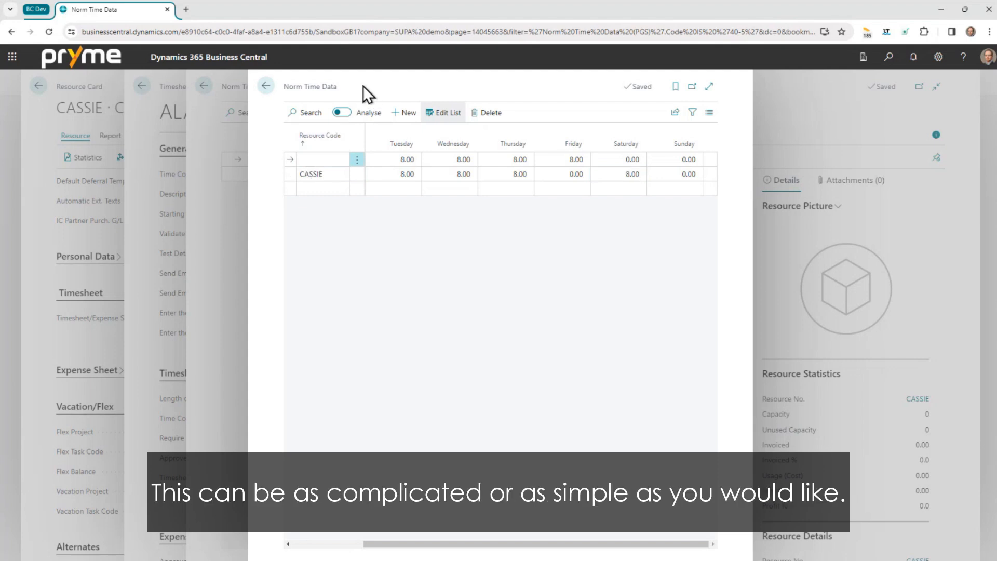
Return to the ALAPPROVAL configuration and require project manager approval for timesheets instead of line manager approval.
{"action": "left_click", "coordinate": [267, 86]}
{"action": "left_click", "coordinate": [266, 86]}
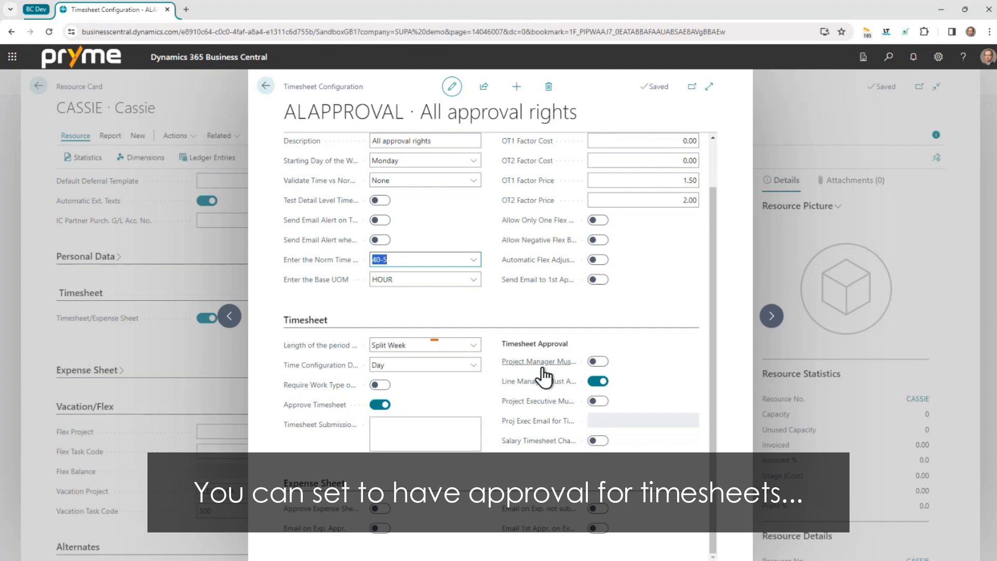
{"action": "left_click", "coordinate": [598, 362]}
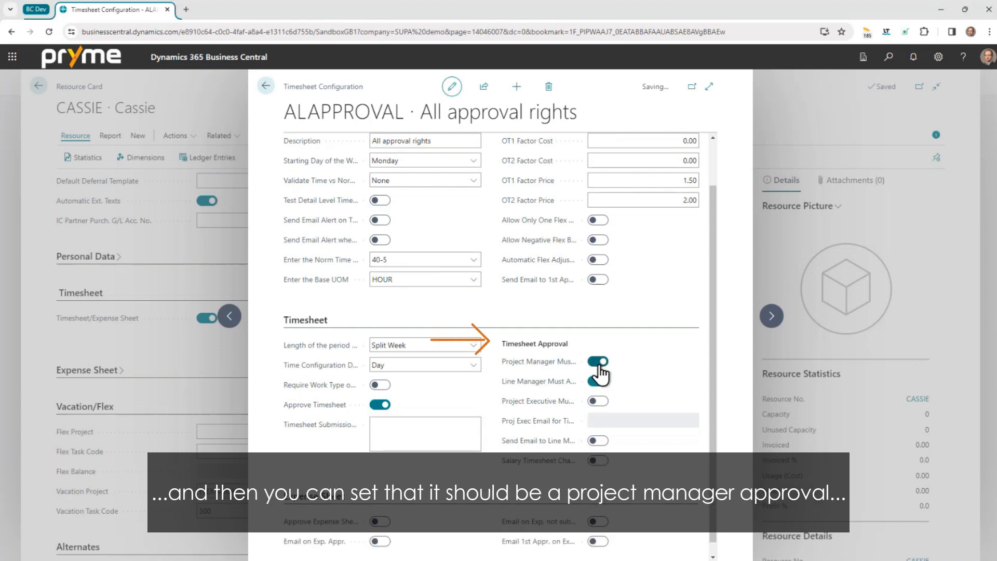
{"action": "left_click", "coordinate": [599, 381]}
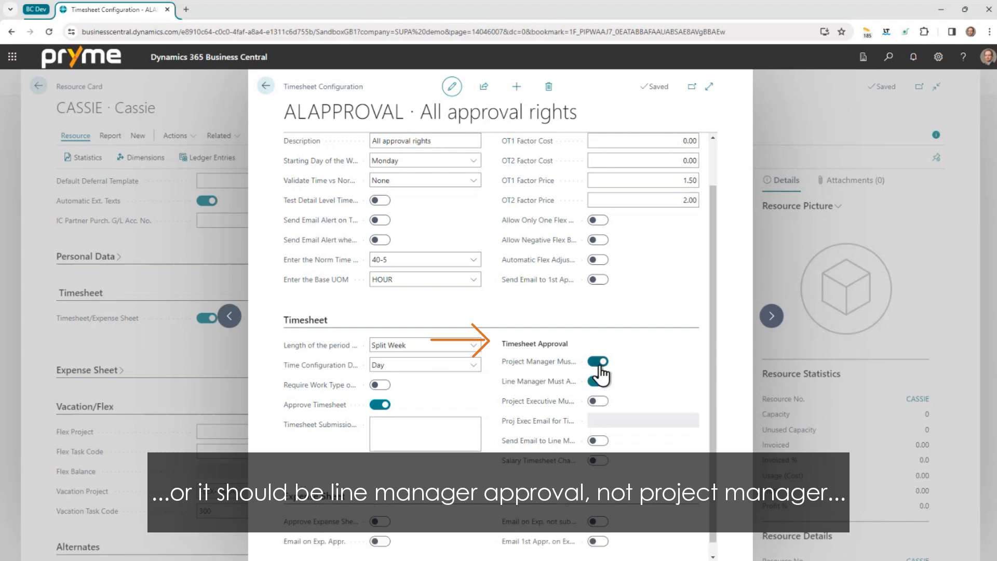
{"action": "left_click", "coordinate": [598, 362]}
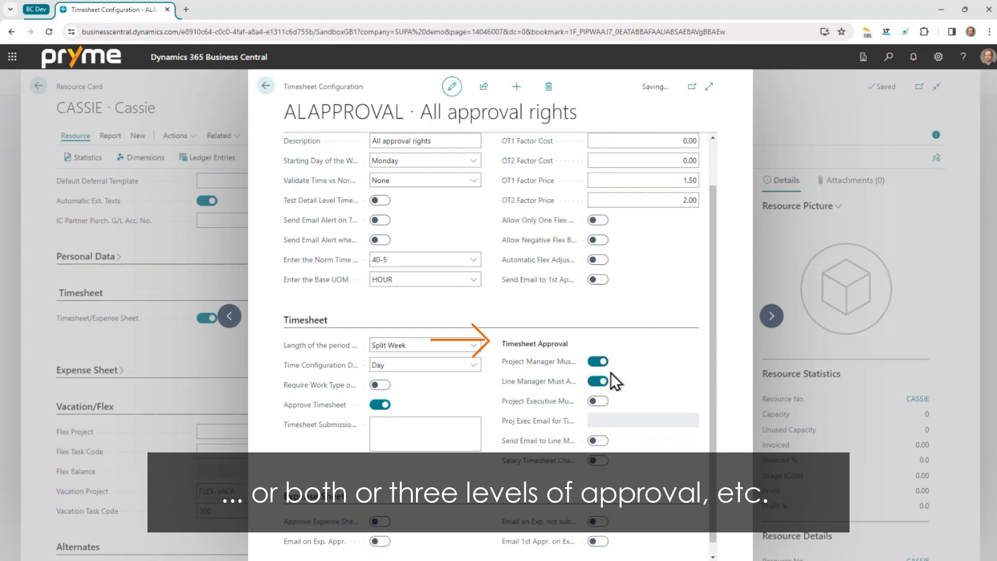
{"action": "left_click", "coordinate": [602, 401]}
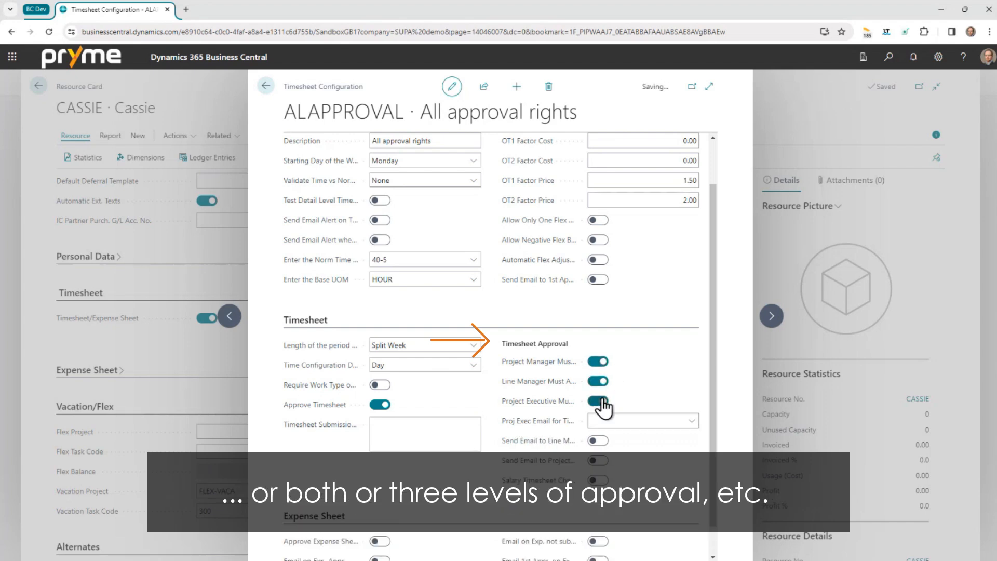
{"action": "left_click", "coordinate": [602, 401]}
{"action": "left_click", "coordinate": [599, 381]}
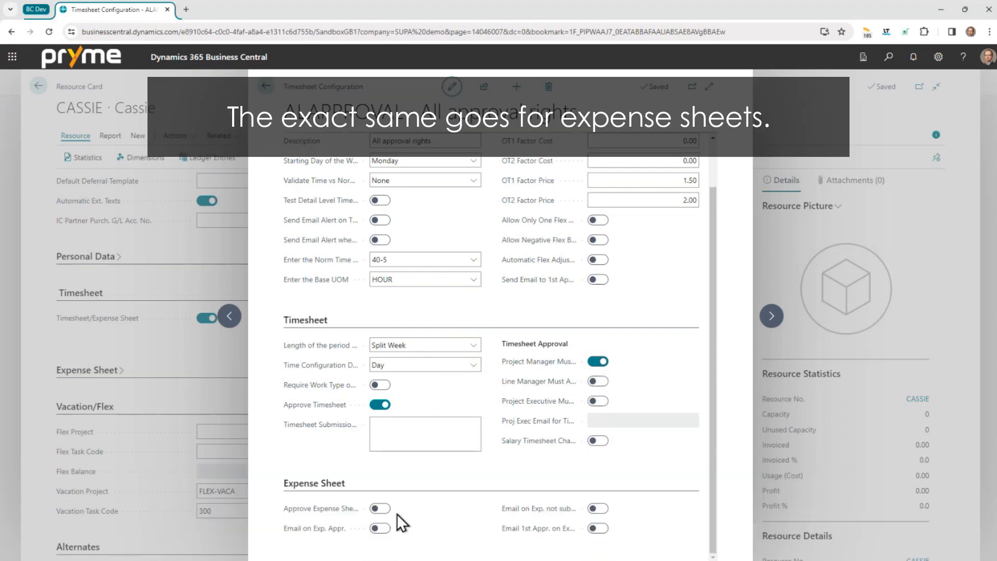
Try turning on expense sheet approval in the configuration and view its approval levels.
{"action": "left_click", "coordinate": [381, 509]}
{"action": "scroll", "coordinate": [585, 460], "scroll_direction": "down", "scroll_amount": 2}
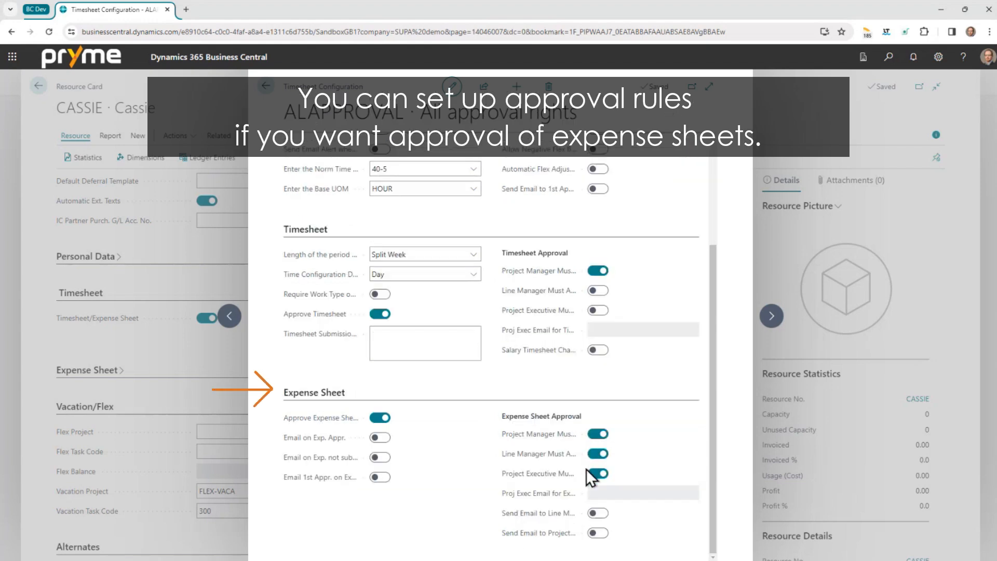
{"action": "scroll", "coordinate": [412, 383], "scroll_direction": "up", "scroll_amount": 2}
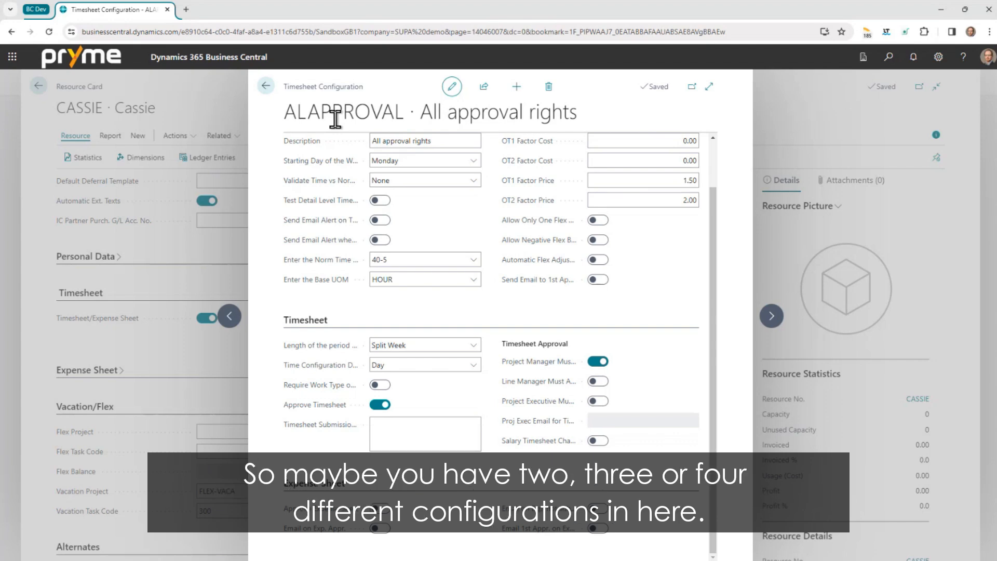
Return to the resource card and assign a second line manager to the resource as Line Manager 2.
{"action": "left_click", "coordinate": [266, 87]}
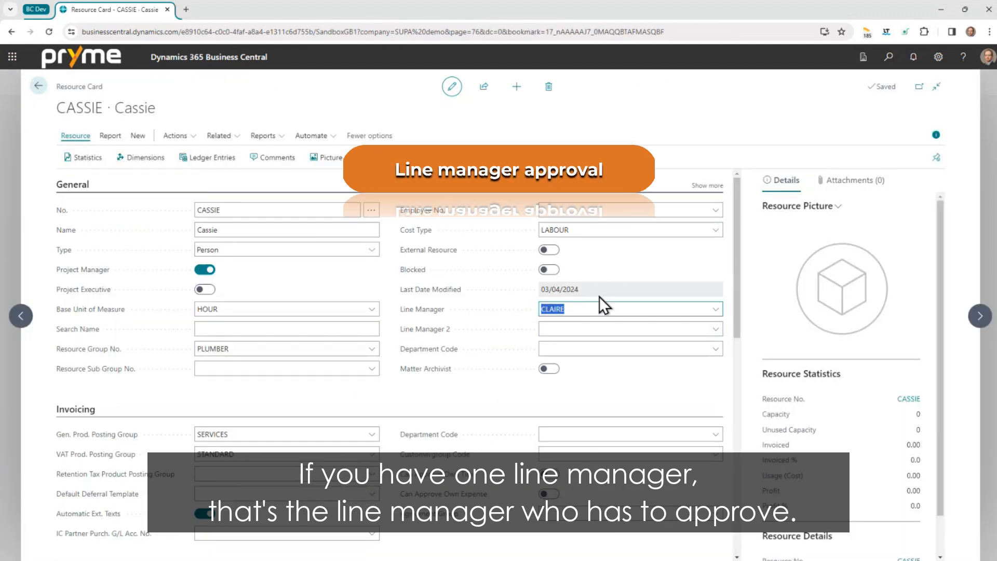
{"action": "left_click", "coordinate": [596, 311]}
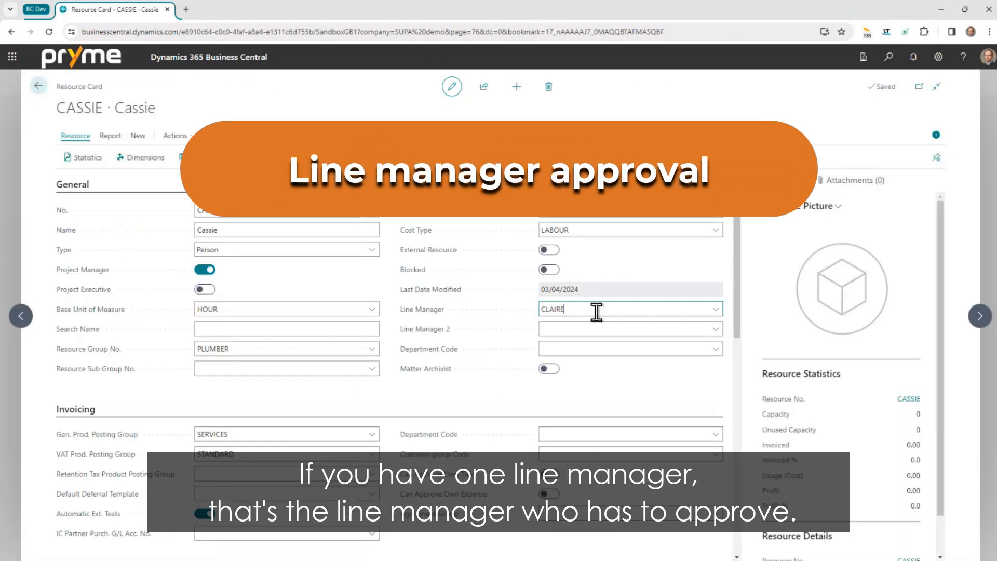
{"action": "left_click", "coordinate": [603, 329]}
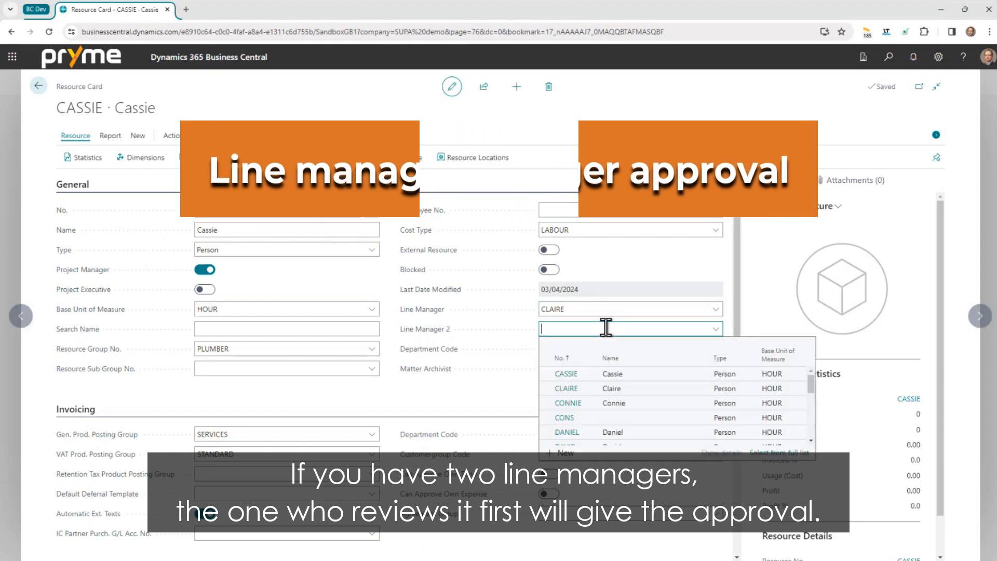
{"action": "left_click", "coordinate": [572, 404]}
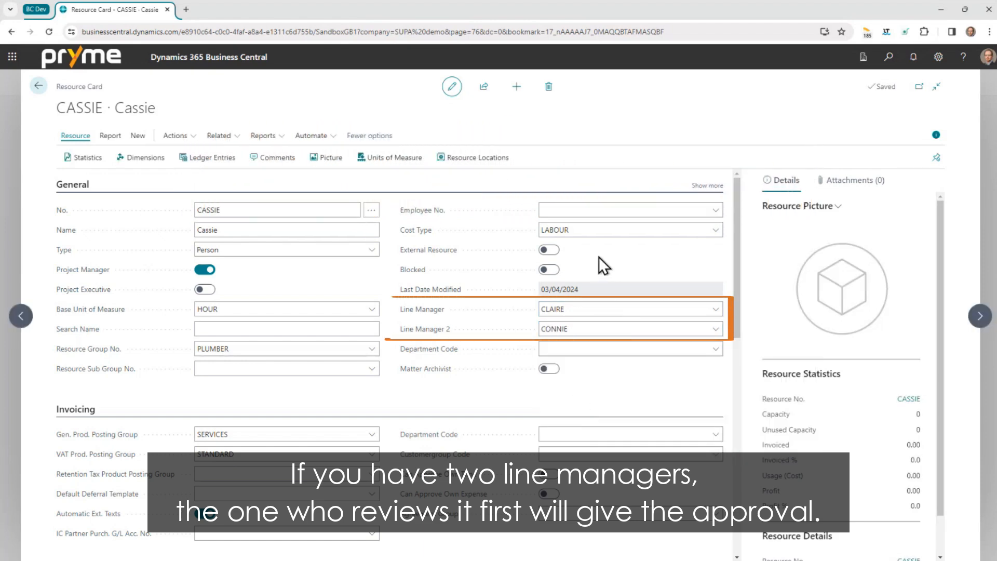
{"action": "left_click", "coordinate": [586, 309]}
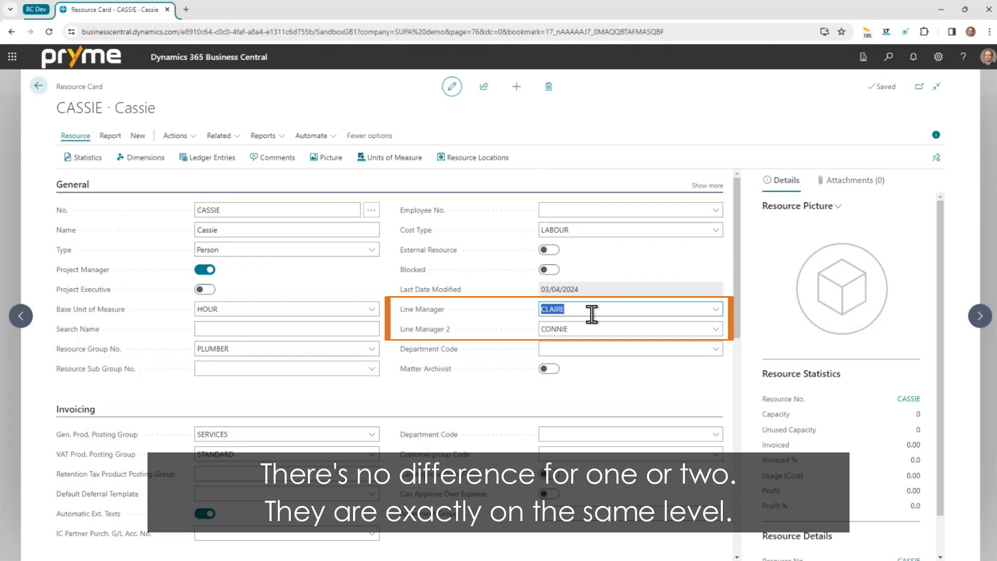
{"action": "scroll", "coordinate": [584, 263], "scroll_direction": "down", "scroll_amount": 15}
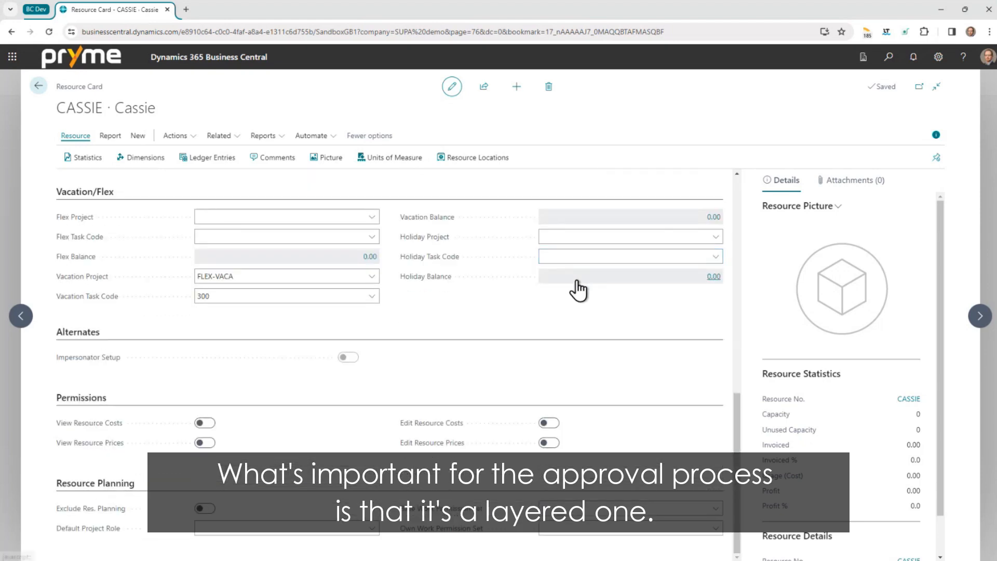
{"action": "scroll", "coordinate": [580, 286], "scroll_direction": "up", "scroll_amount": 7}
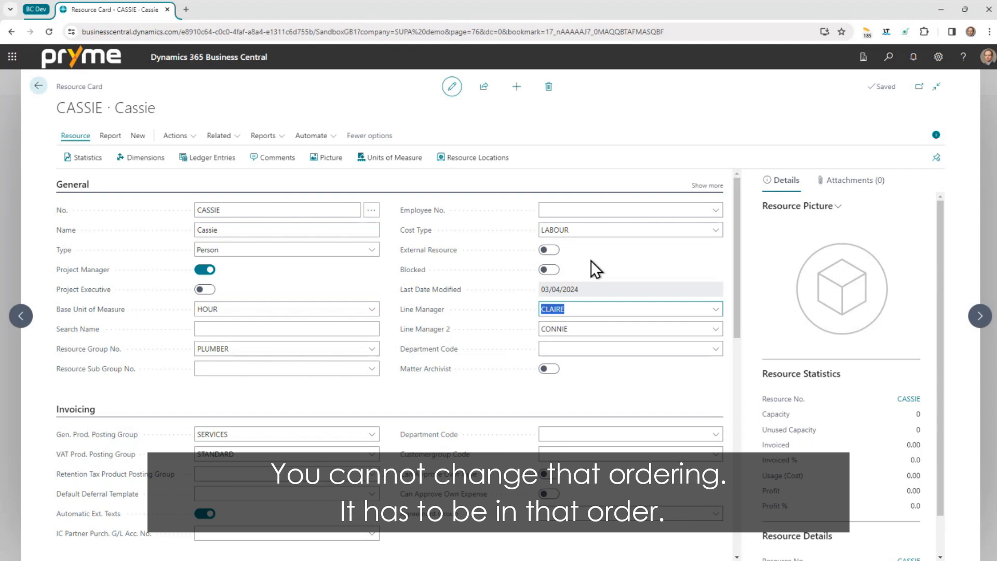
{"action": "left_click", "coordinate": [447, 176]}
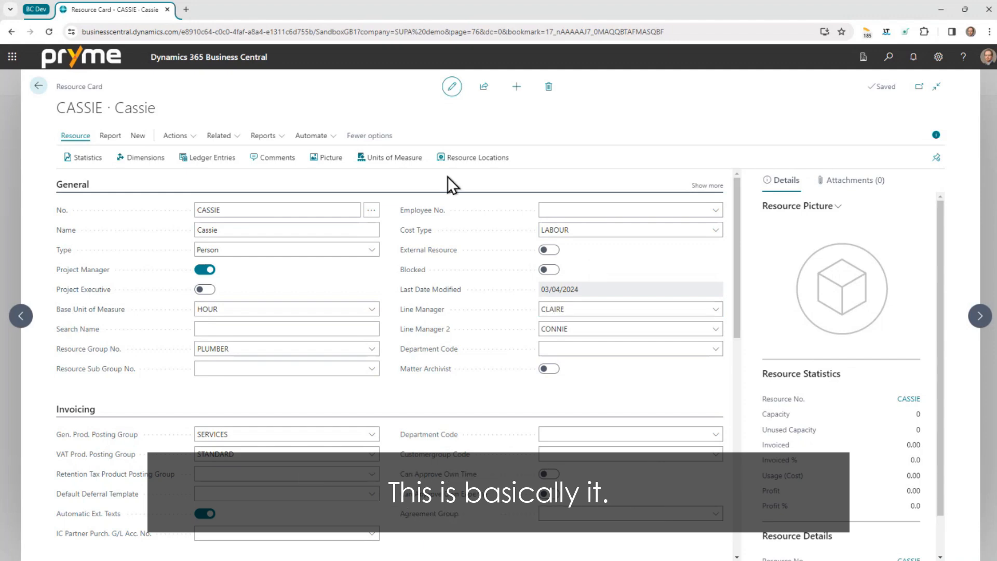
Check the Resource Group No. and Resource Sub Group No. fields on the resource card.
{"action": "left_click", "coordinate": [260, 350]}
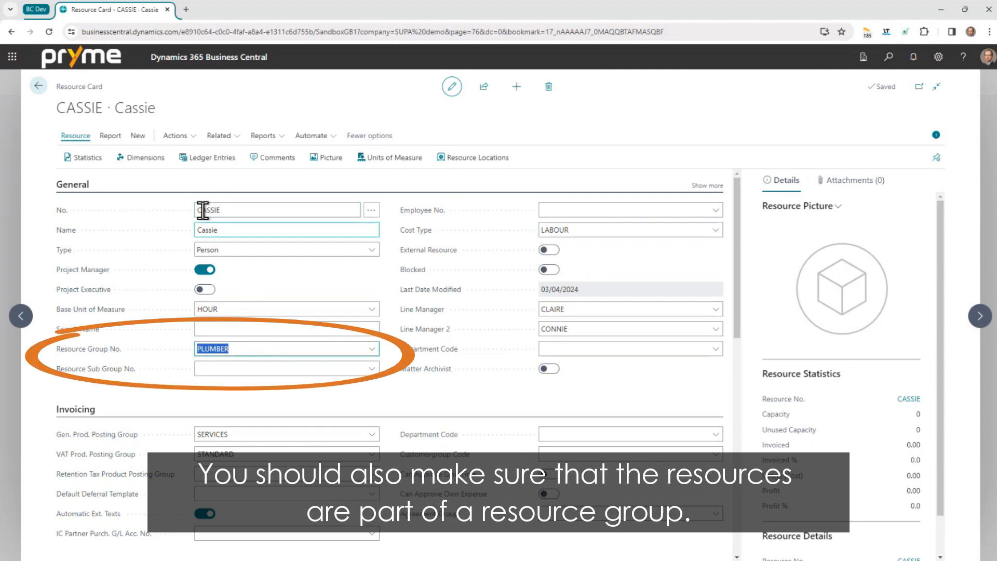
{"action": "left_click", "coordinate": [258, 371]}
{"action": "left_click", "coordinate": [262, 351]}
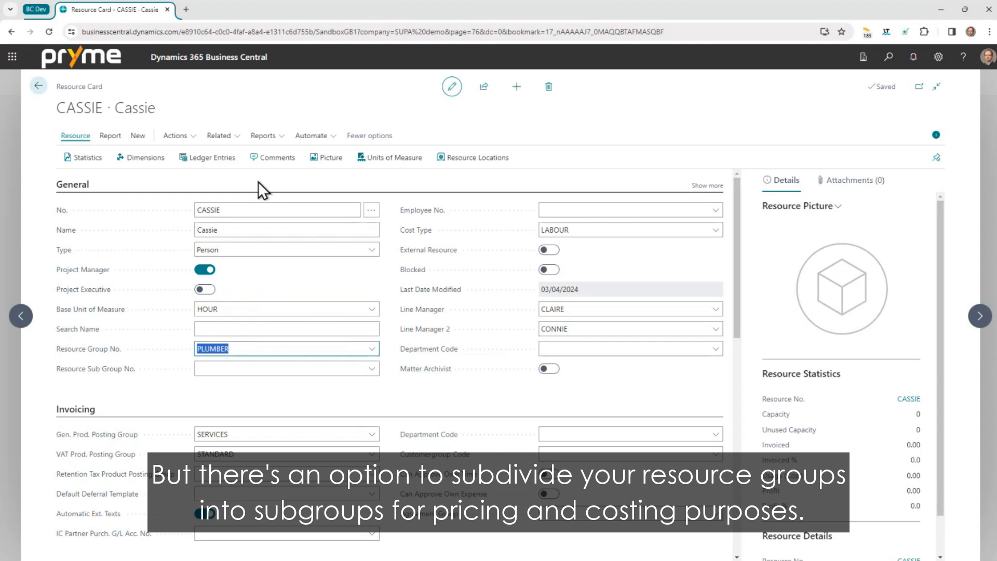
Leave the resource card and open the PROJMAN resource group's card for editing.
{"action": "left_click", "coordinate": [38, 86]}
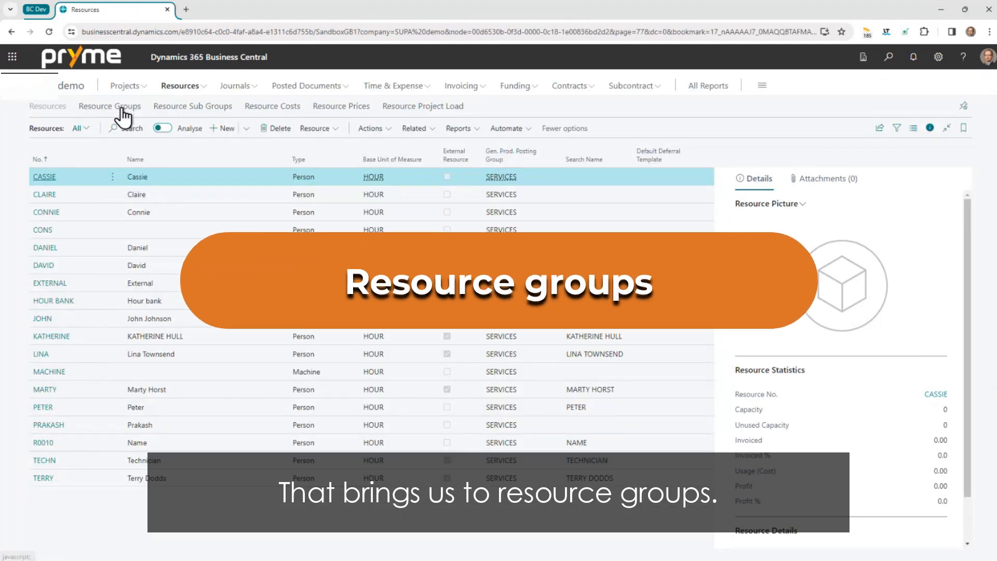
{"action": "left_click", "coordinate": [120, 108]}
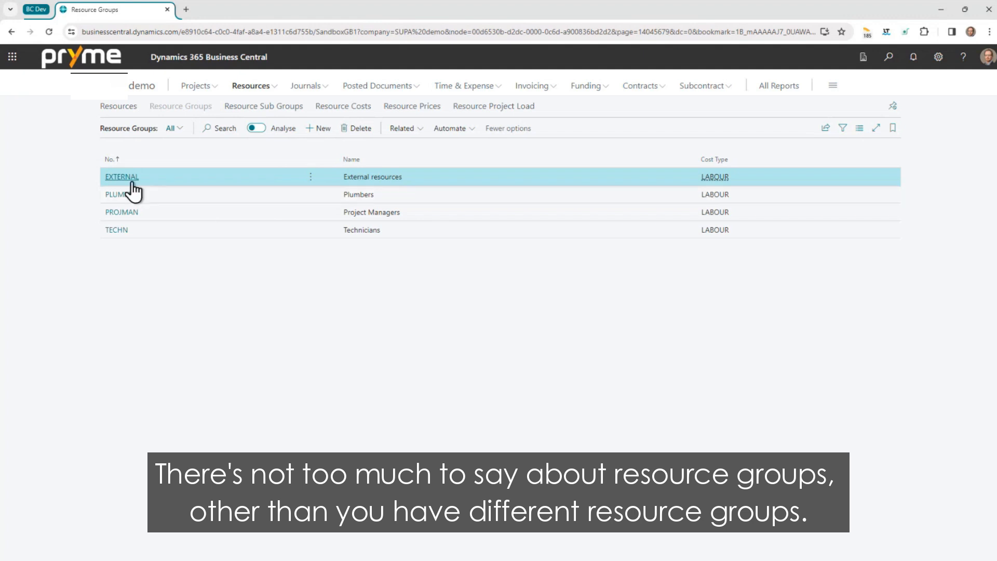
{"action": "left_click", "coordinate": [123, 213]}
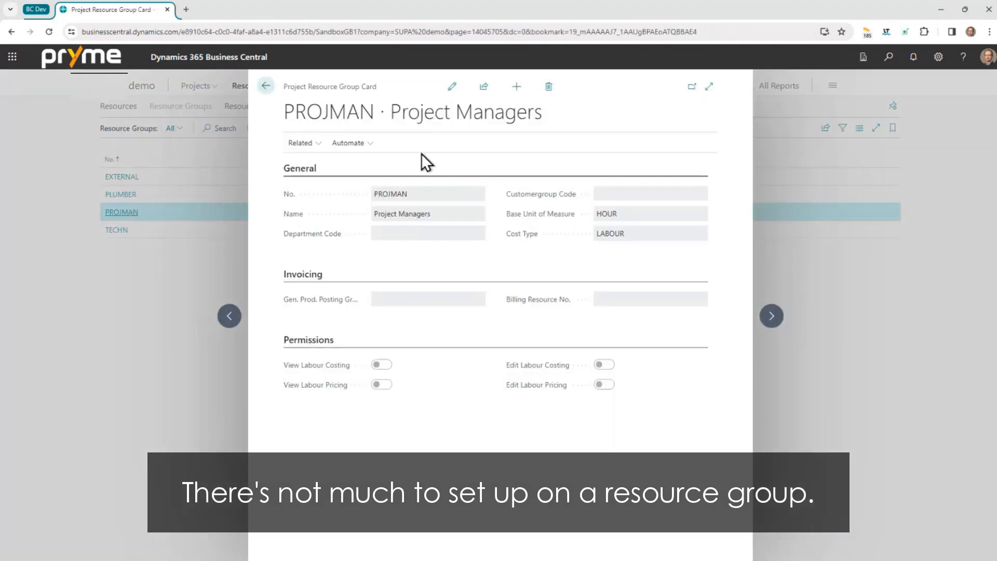
{"action": "left_click", "coordinate": [452, 86]}
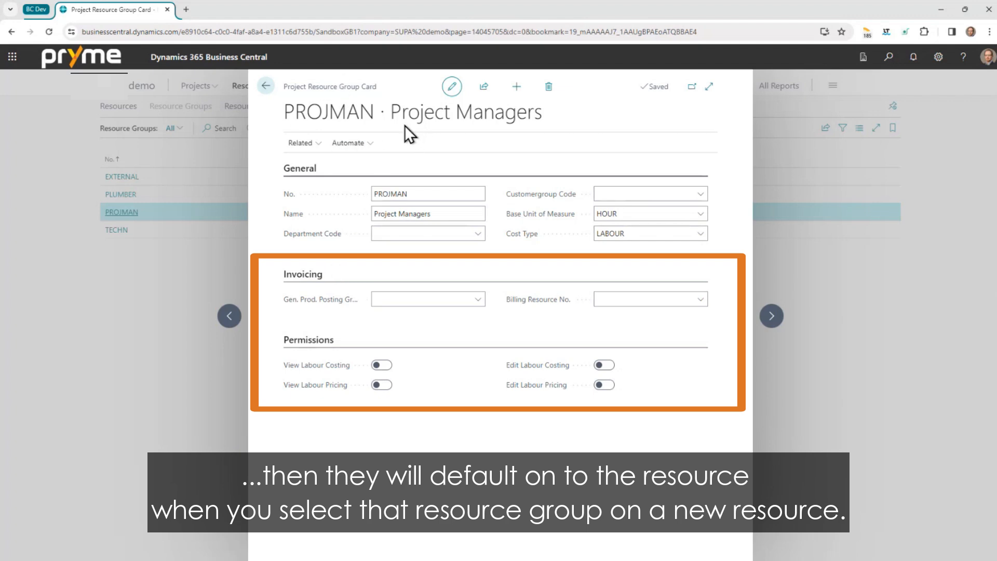
View the choices for Billing Resource No. on the PROJMAN group card, leaving the field empty.
{"action": "left_click", "coordinate": [625, 297]}
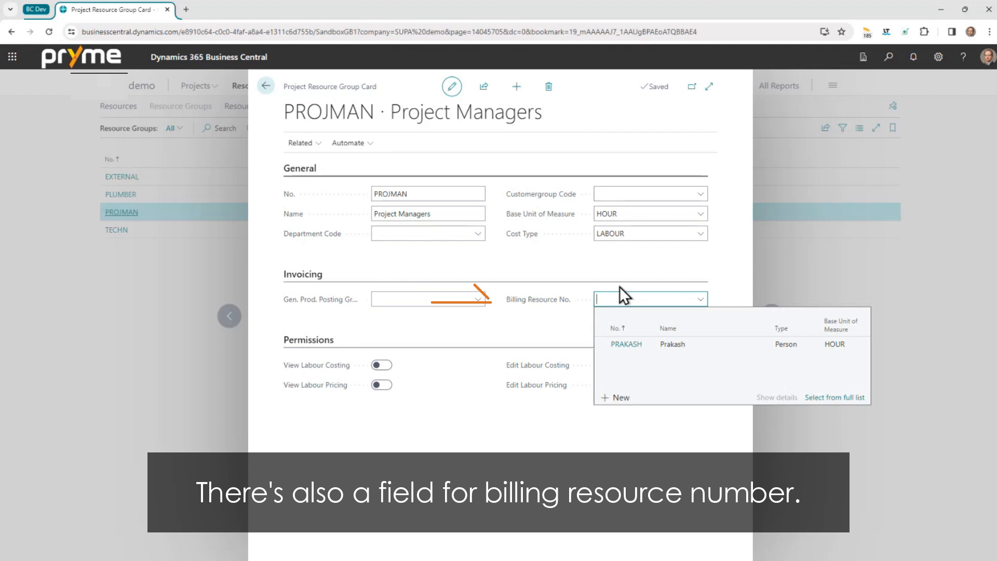
{"action": "left_click", "coordinate": [592, 260]}
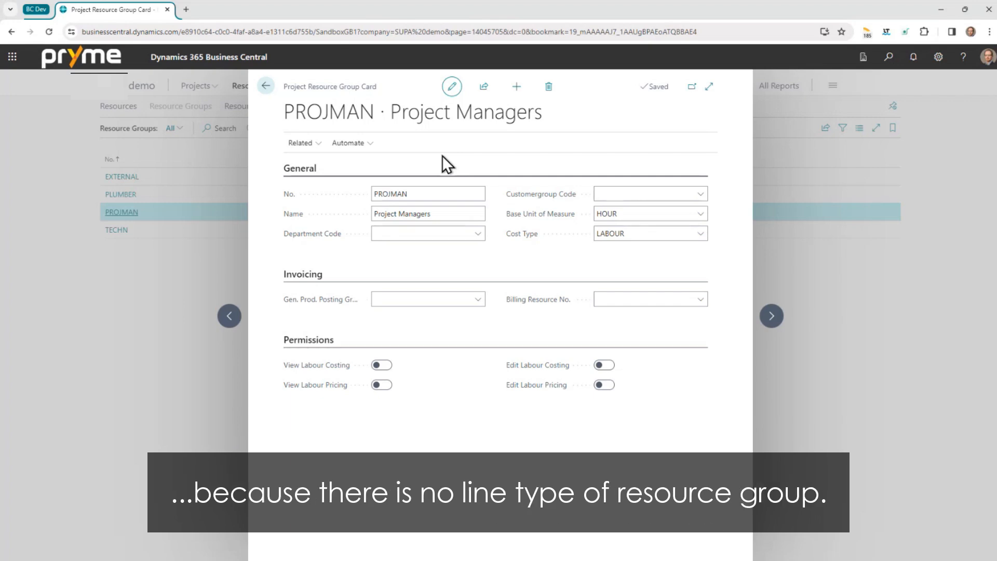
{"action": "left_click", "coordinate": [607, 293]}
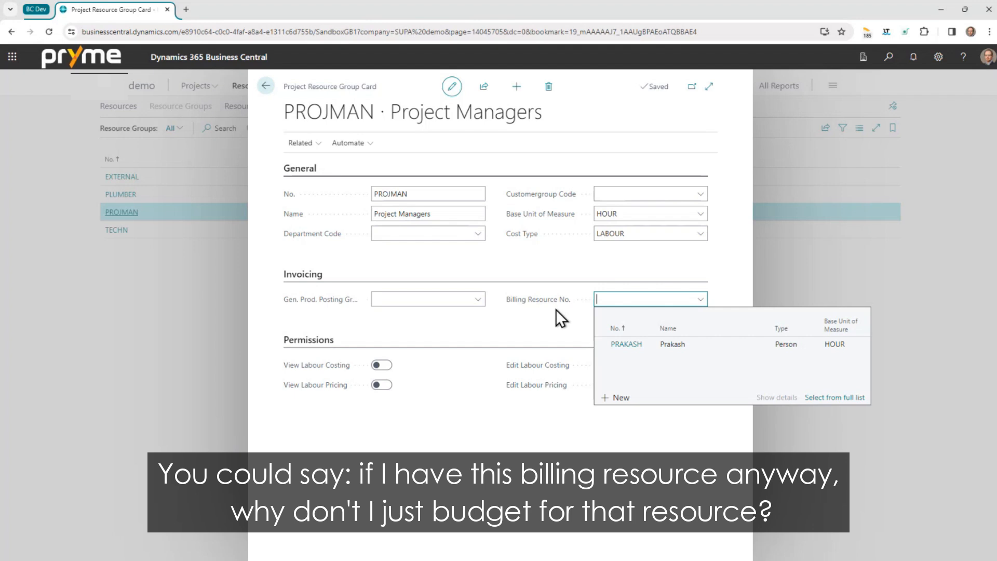
{"action": "left_click", "coordinate": [588, 264]}
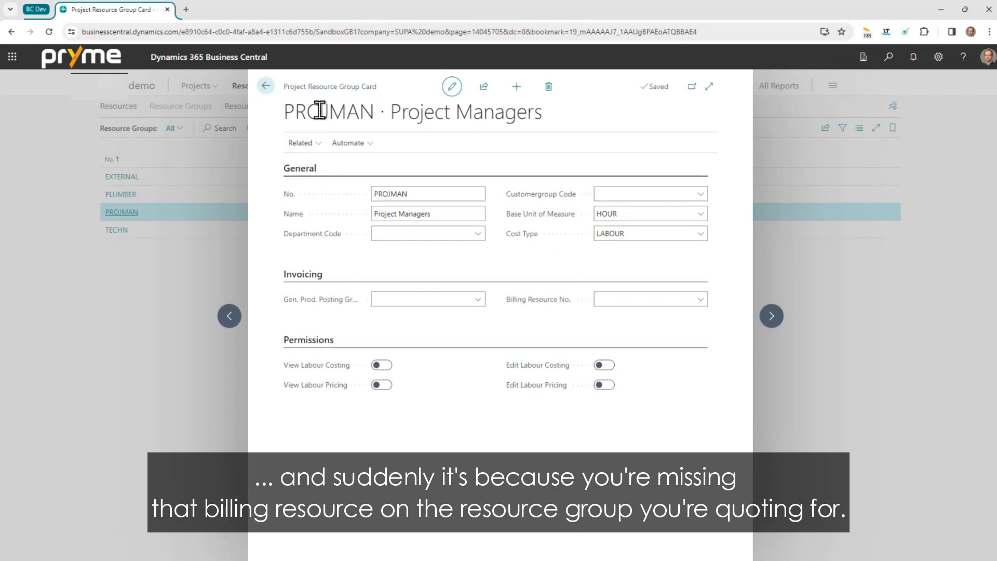
Return to the resource list, open the first resource's card and examine all its sections for cost and price fields.
{"action": "left_click", "coordinate": [265, 85]}
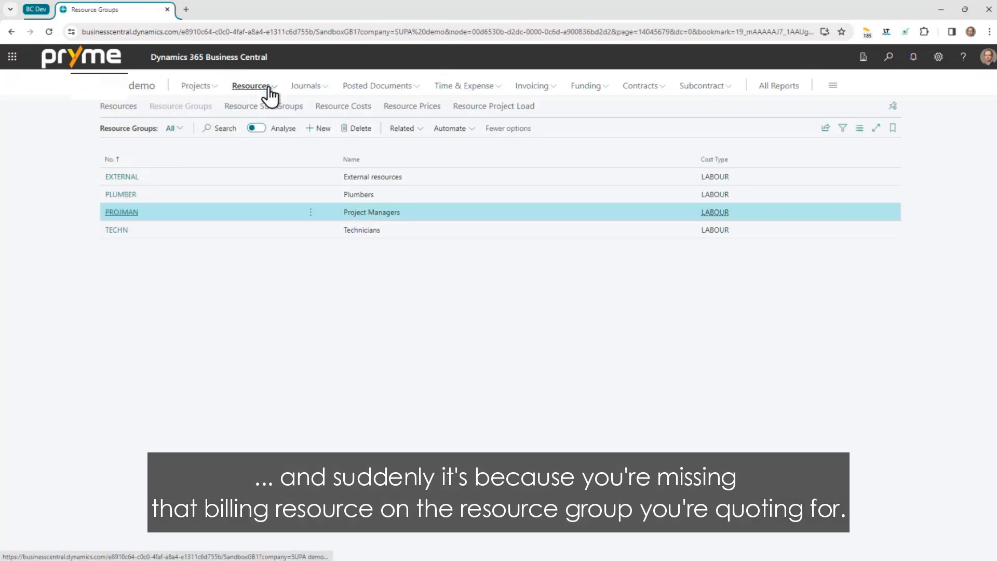
{"action": "left_click", "coordinate": [119, 106]}
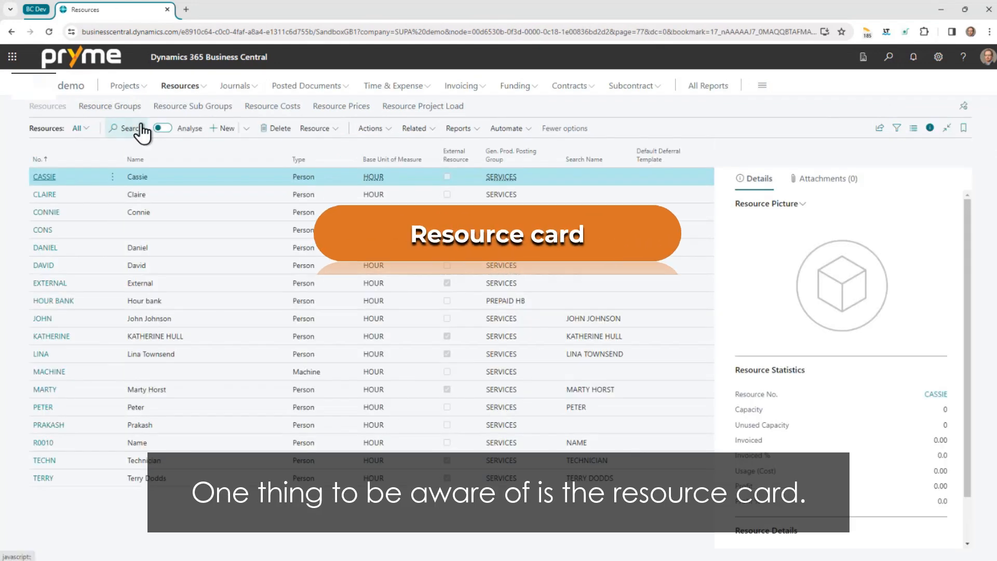
{"action": "left_click", "coordinate": [66, 177]}
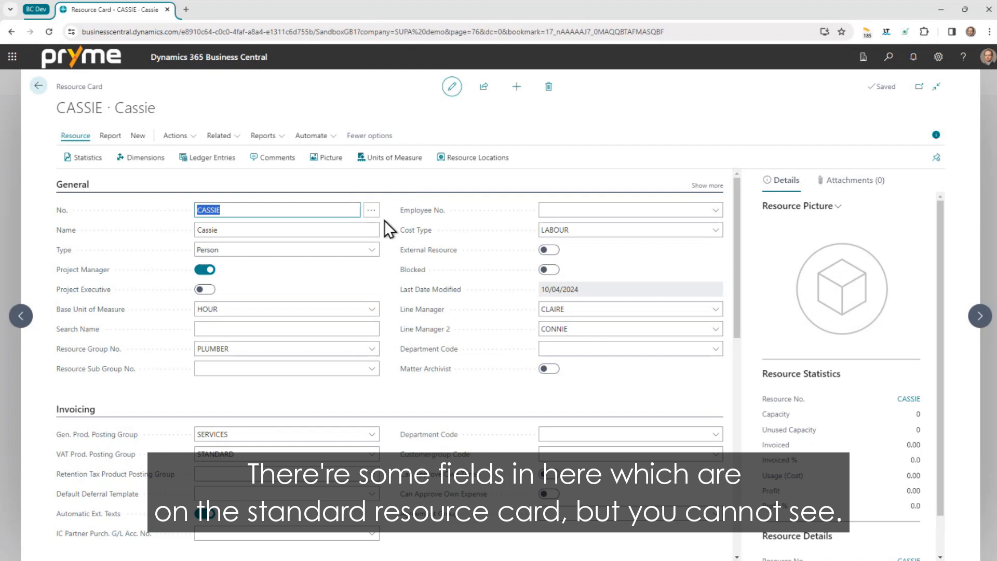
{"action": "scroll", "coordinate": [373, 282], "scroll_direction": "down", "scroll_amount": 4}
{"action": "scroll", "coordinate": [373, 282], "scroll_direction": "down", "scroll_amount": 5}
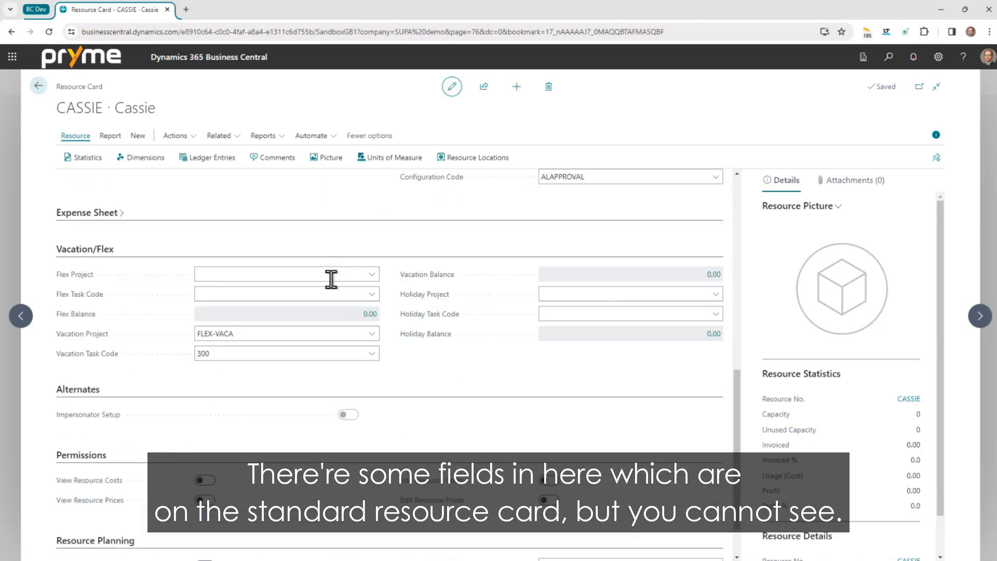
{"action": "scroll", "coordinate": [330, 278], "scroll_direction": "up", "scroll_amount": 9}
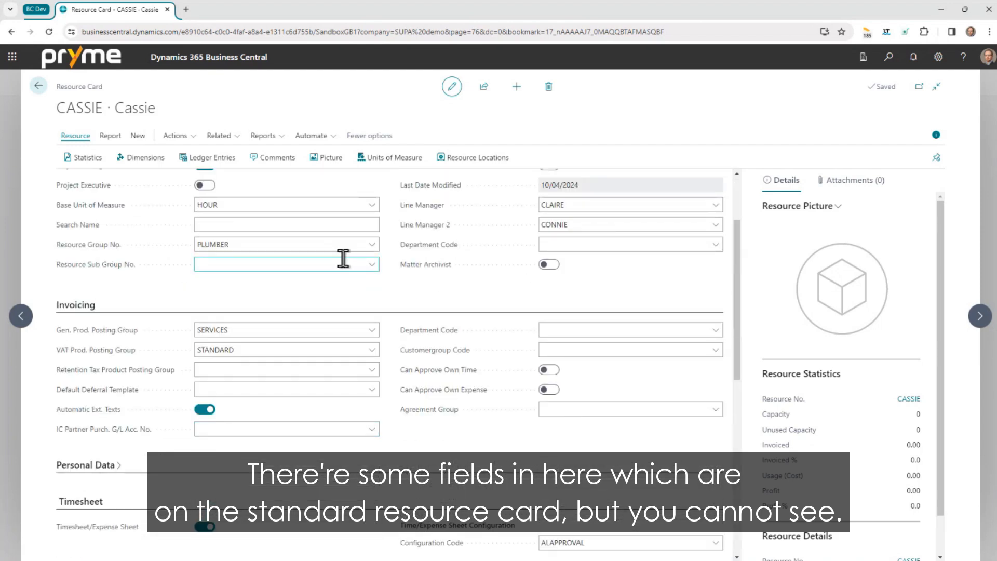
{"action": "scroll", "coordinate": [343, 253], "scroll_direction": "up", "scroll_amount": 1}
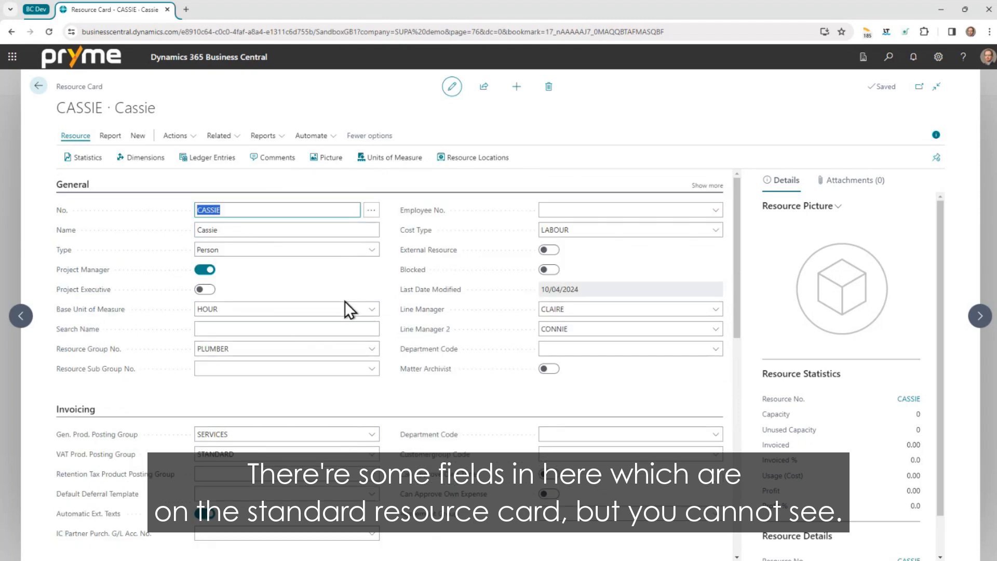
{"action": "scroll", "coordinate": [345, 301], "scroll_direction": "down", "scroll_amount": 7}
{"action": "scroll", "coordinate": [314, 279], "scroll_direction": "down", "scroll_amount": 2}
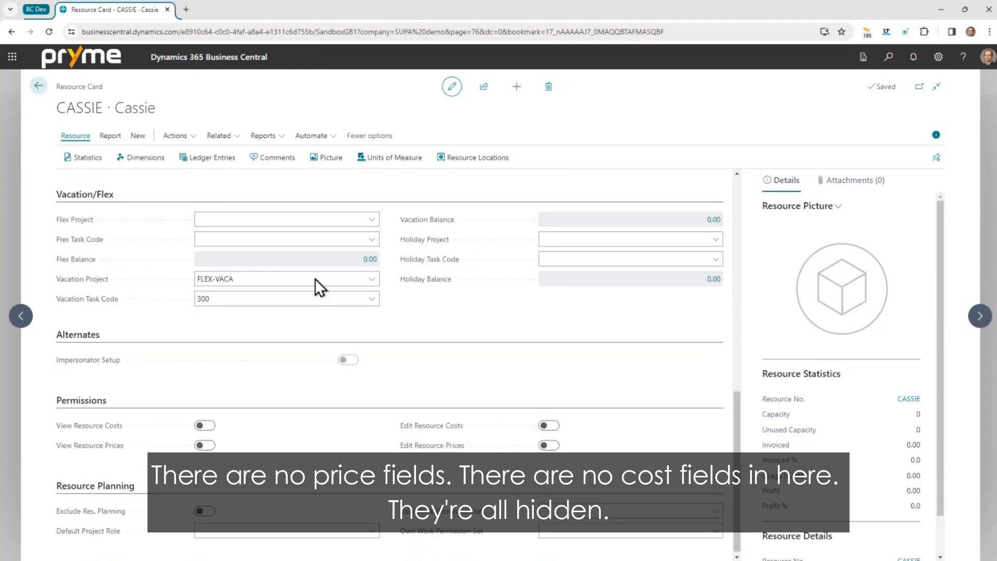
{"action": "scroll", "coordinate": [313, 280], "scroll_direction": "up", "scroll_amount": 5}
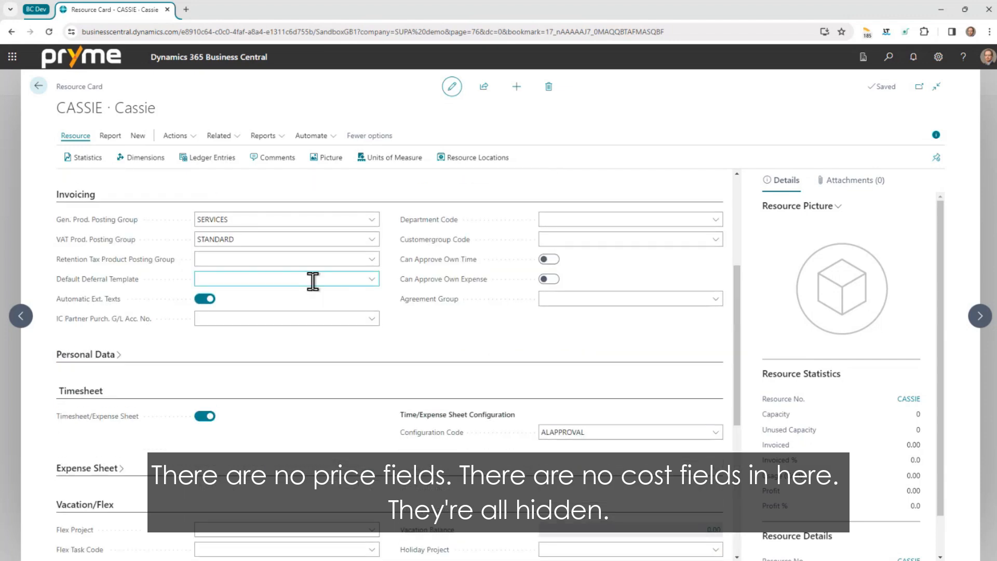
Open Resources Setup from the home page and turn on Hide Base Resource Group Page Actions.
{"action": "left_click", "coordinate": [38, 86]}
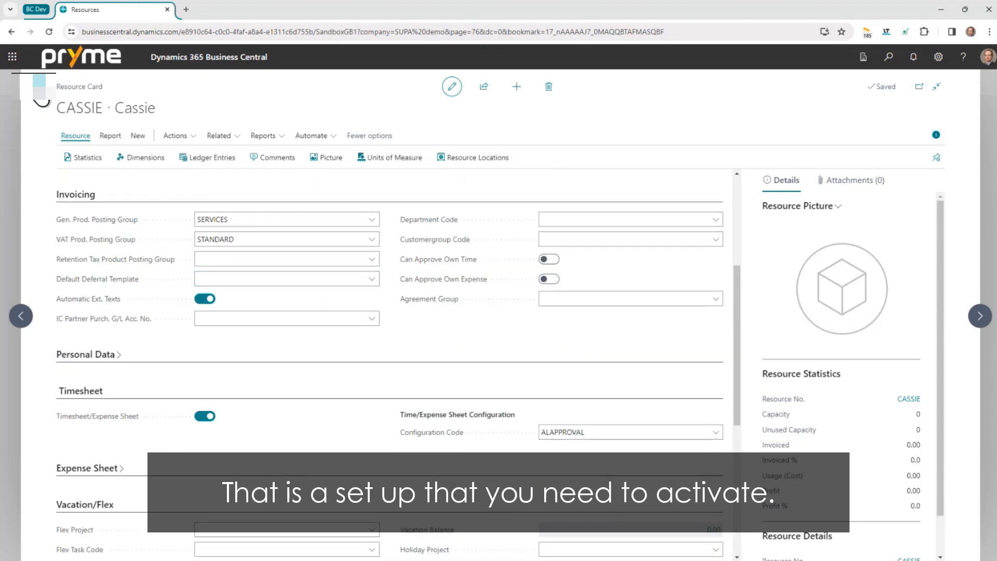
{"action": "left_click", "coordinate": [58, 90]}
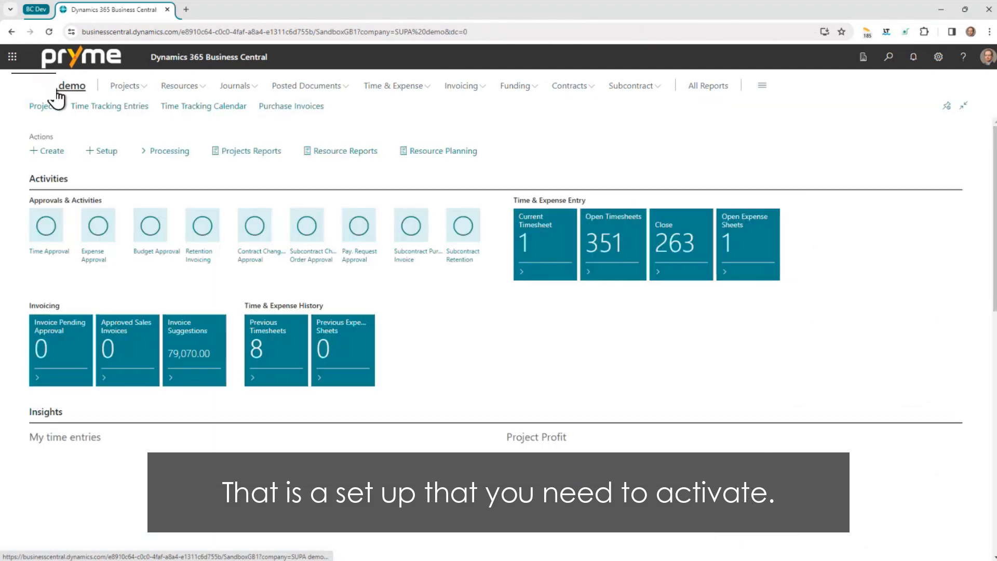
{"action": "left_click", "coordinate": [122, 153]}
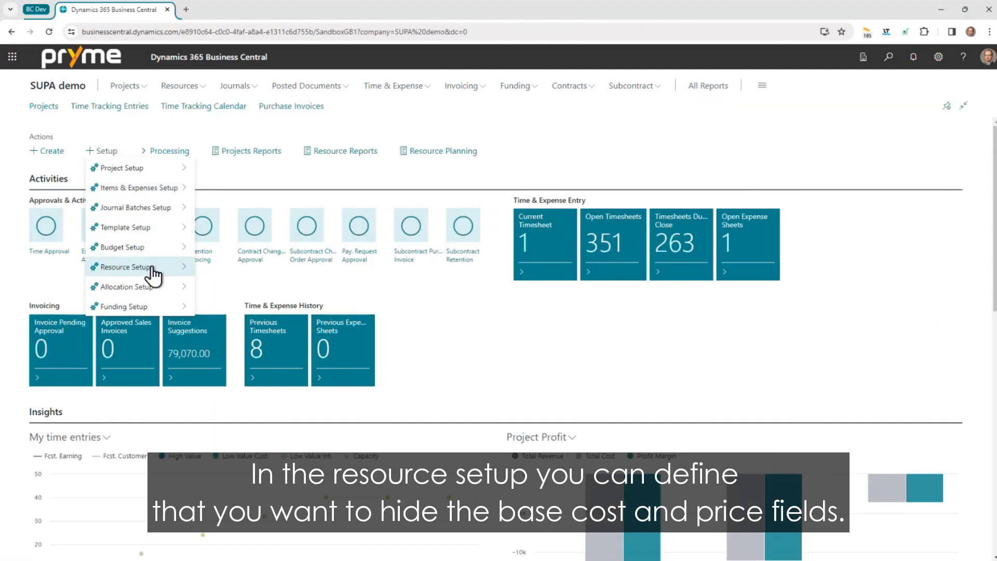
{"action": "mouse_move", "coordinate": [179, 267]}
{"action": "left_click", "coordinate": [252, 269]}
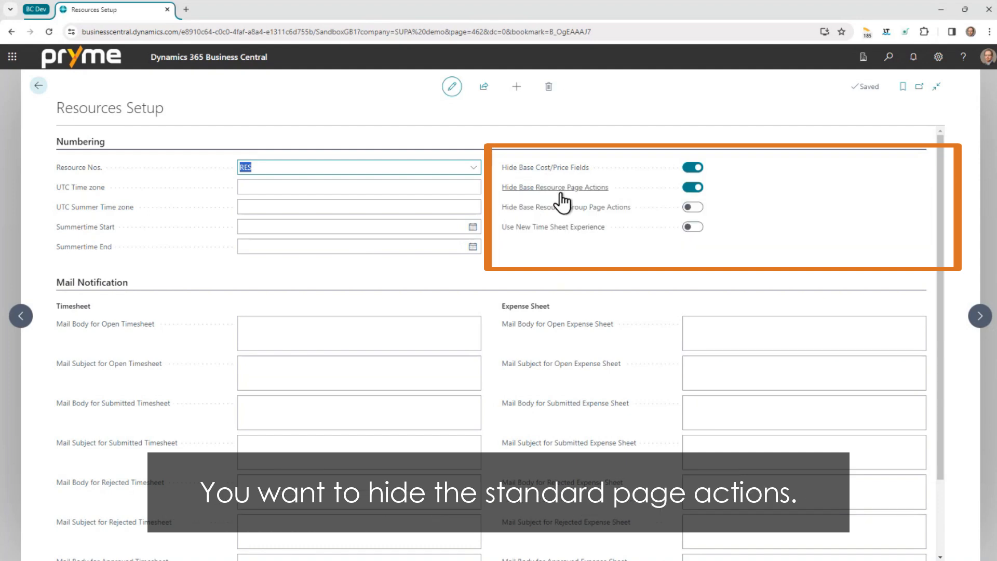
{"action": "mouse_move", "coordinate": [562, 201]}
{"action": "left_click", "coordinate": [691, 207]}
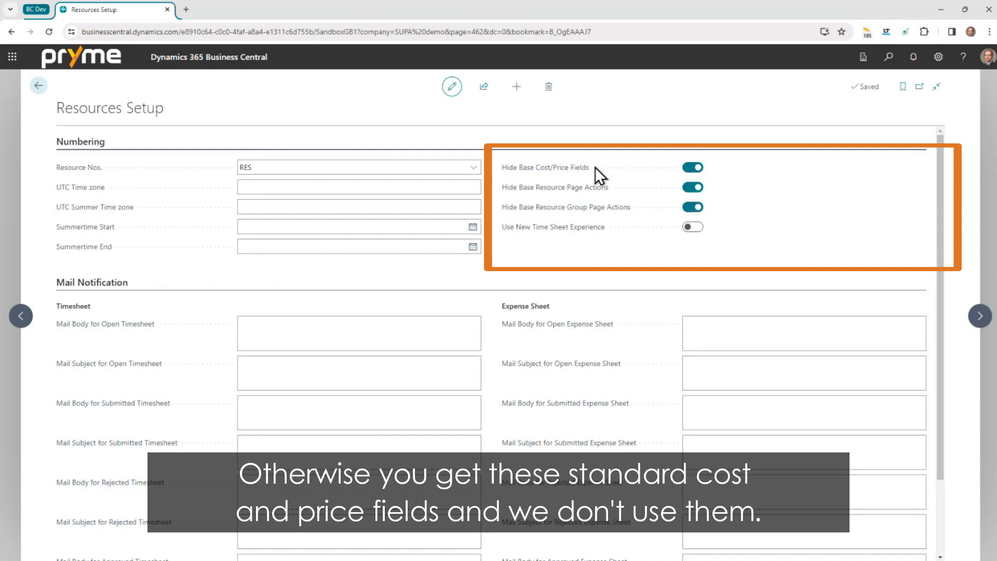
Turn off Hide Base Cost/Price Fields in Resources Setup and reopen the first resource's card.
{"action": "mouse_move", "coordinate": [553, 174]}
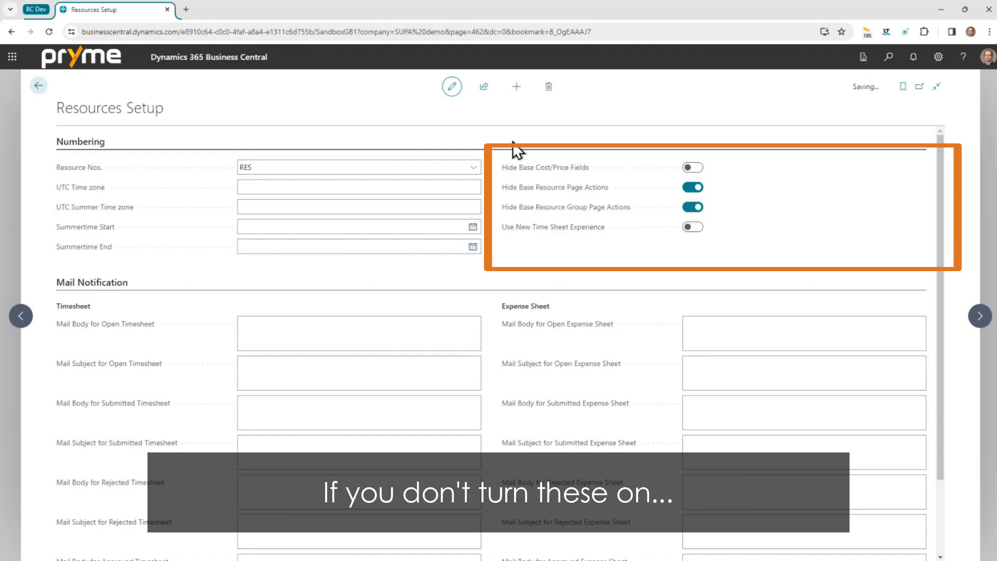
{"action": "left_click", "coordinate": [695, 168]}
{"action": "left_click", "coordinate": [40, 86]}
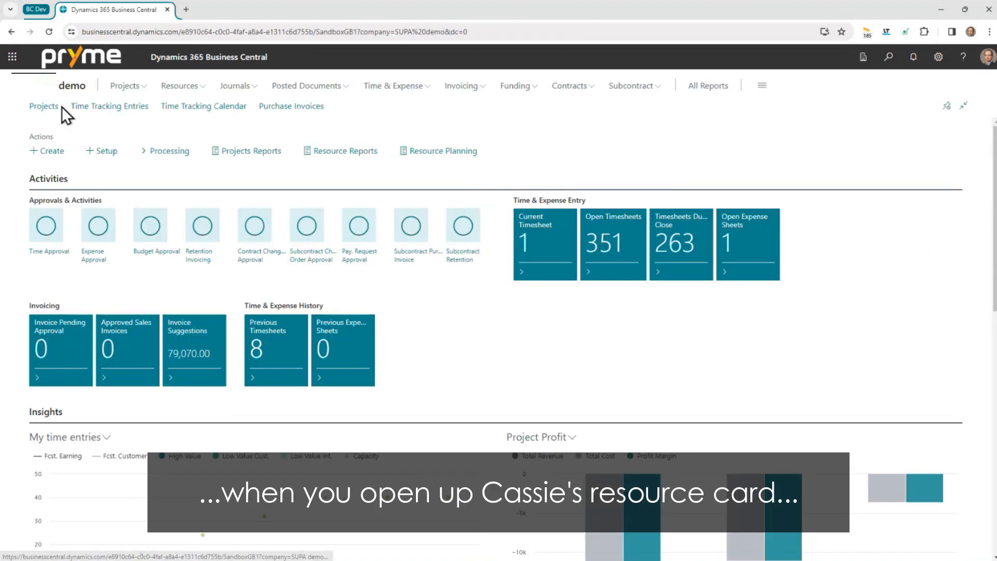
{"action": "left_click", "coordinate": [46, 106]}
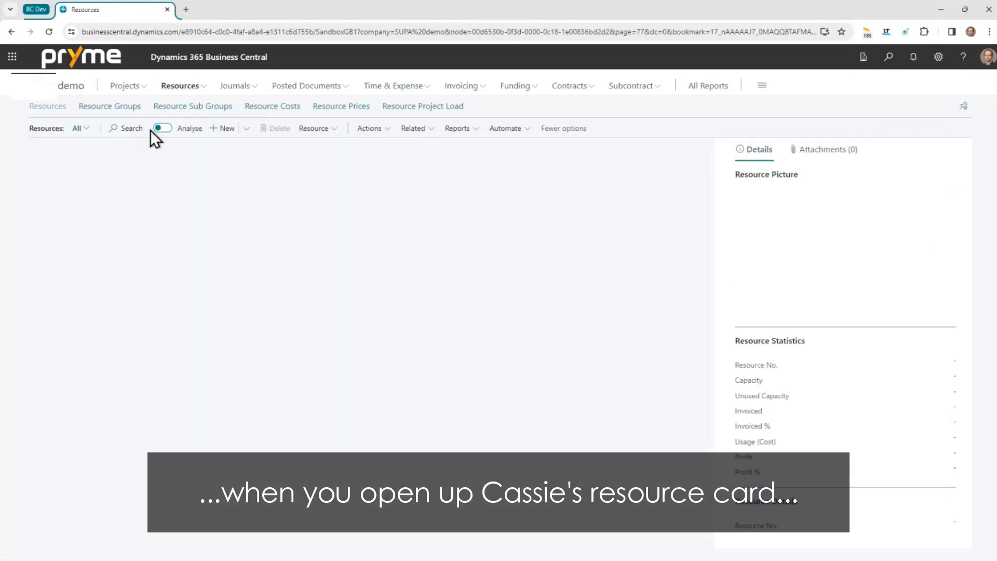
{"action": "left_click", "coordinate": [47, 191]}
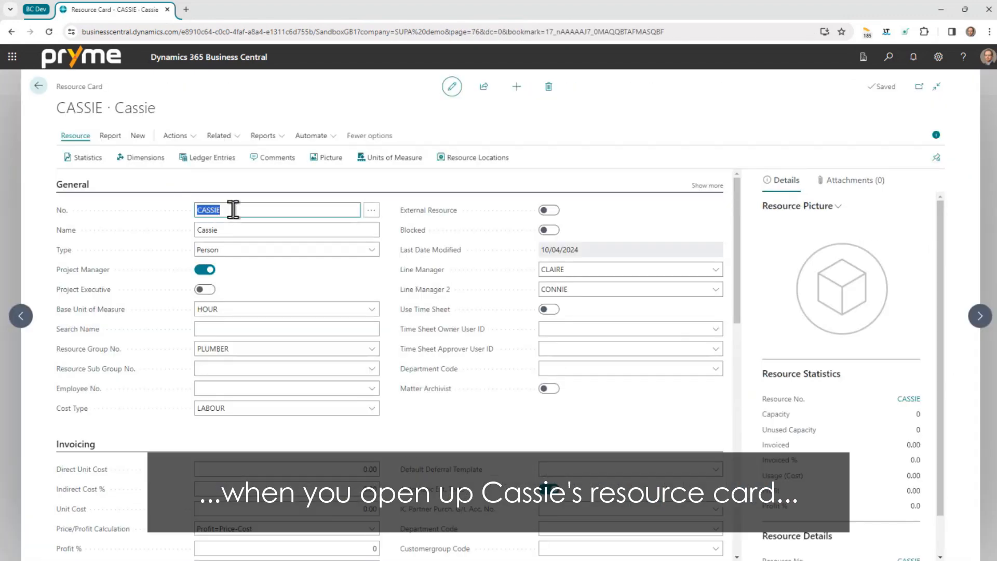
Set the resource's Unit Price to 120 in the Invoicing section.
{"action": "scroll", "coordinate": [297, 219], "scroll_direction": "down", "scroll_amount": 10}
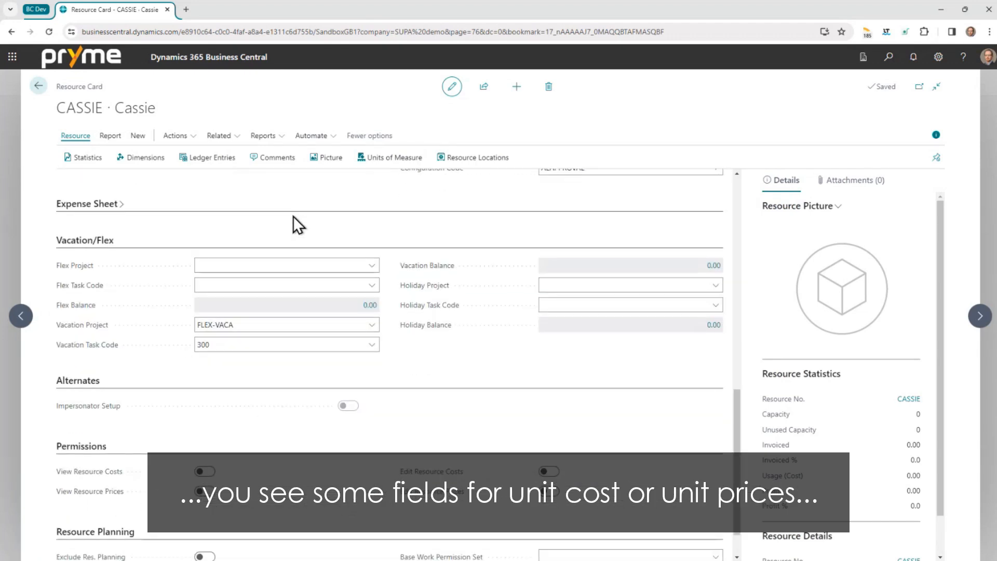
{"action": "scroll", "coordinate": [272, 212], "scroll_direction": "up", "scroll_amount": 5}
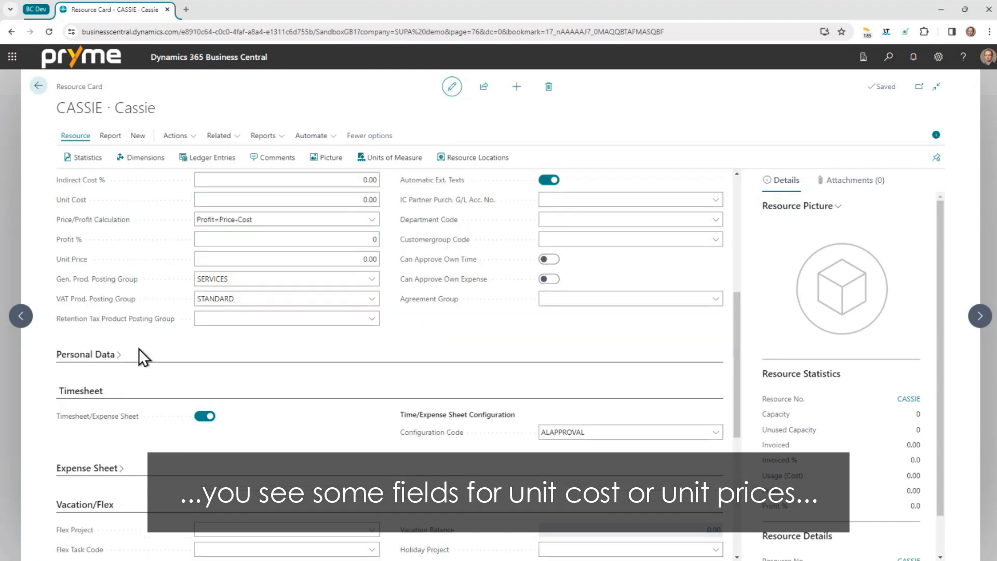
{"action": "scroll", "coordinate": [142, 348], "scroll_direction": "up", "scroll_amount": 3}
{"action": "left_click", "coordinate": [258, 356]}
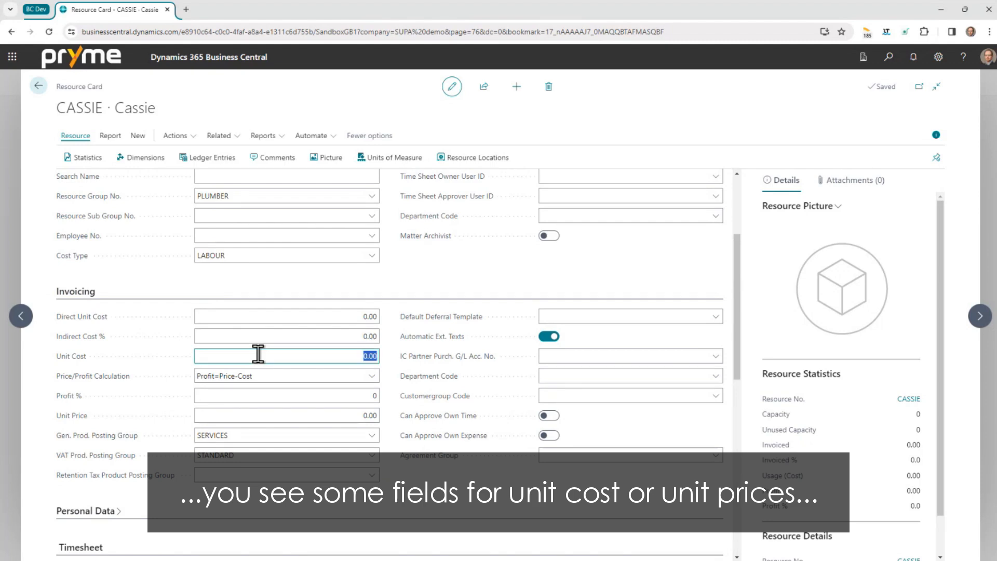
{"action": "left_click", "coordinate": [274, 411]}
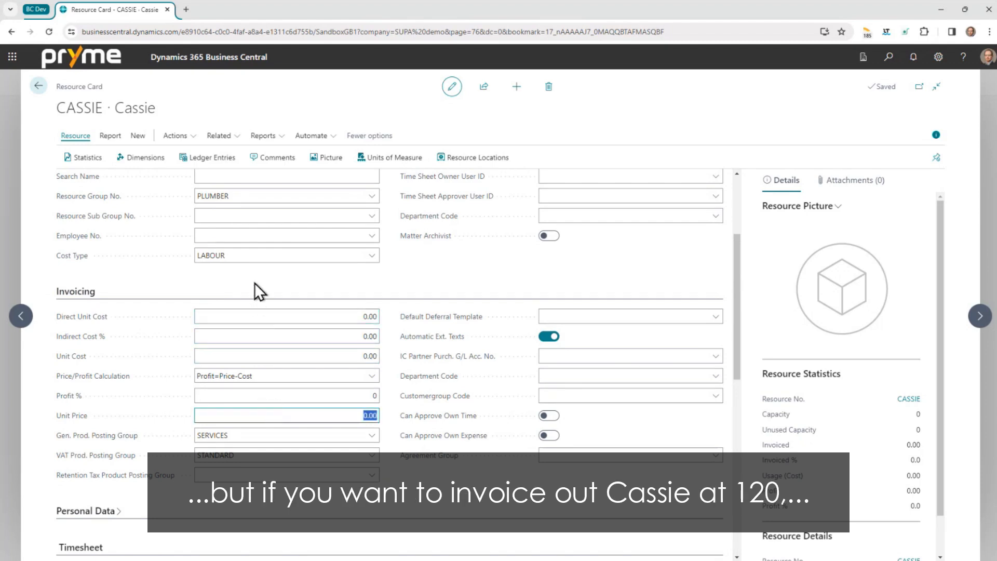
{"action": "type", "text": "120"}
{"action": "left_click", "coordinate": [254, 282]}
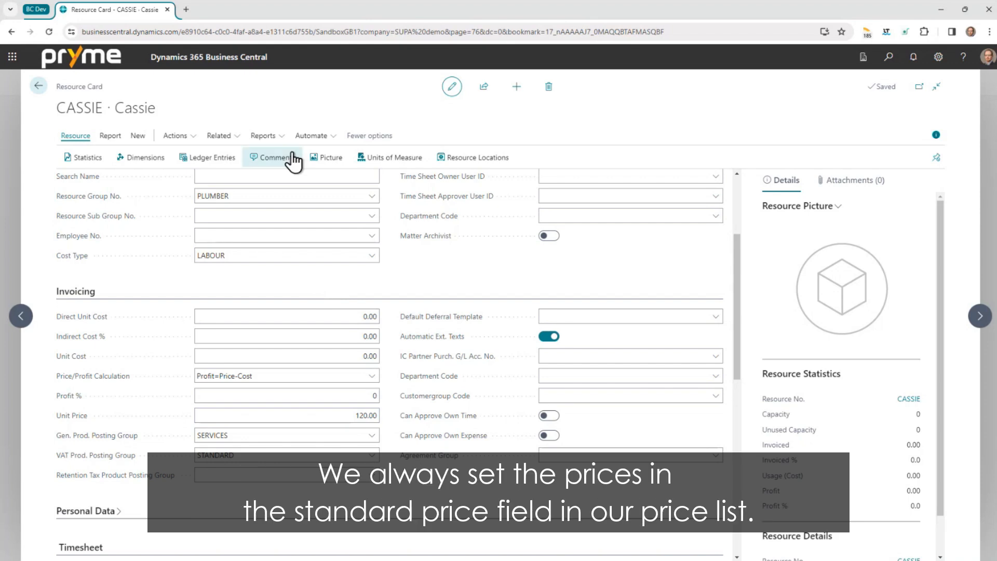
Open the resource's project Resource Prices from its card, review the price line and return to the card.
{"action": "left_click", "coordinate": [137, 135]}
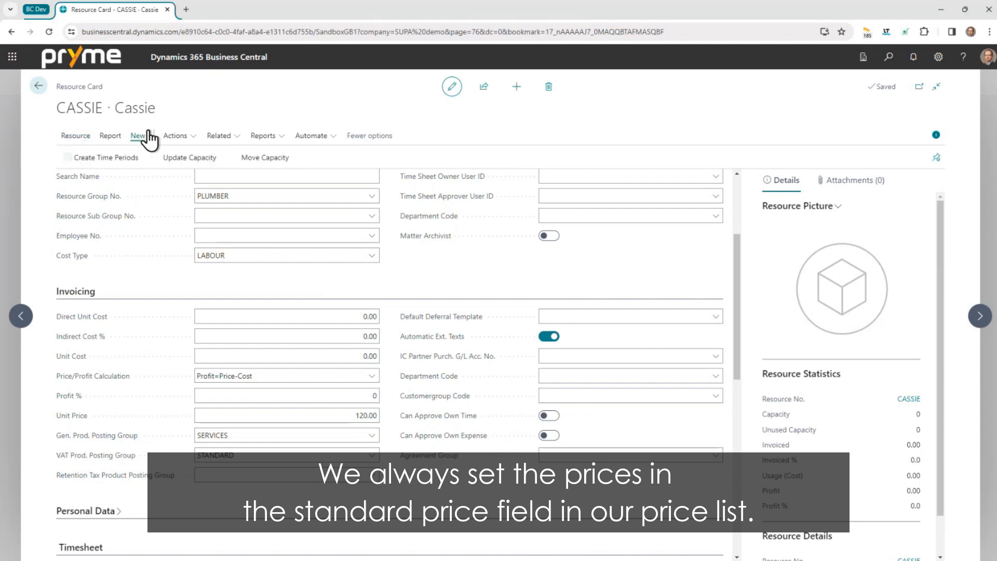
{"action": "left_click", "coordinate": [175, 135]}
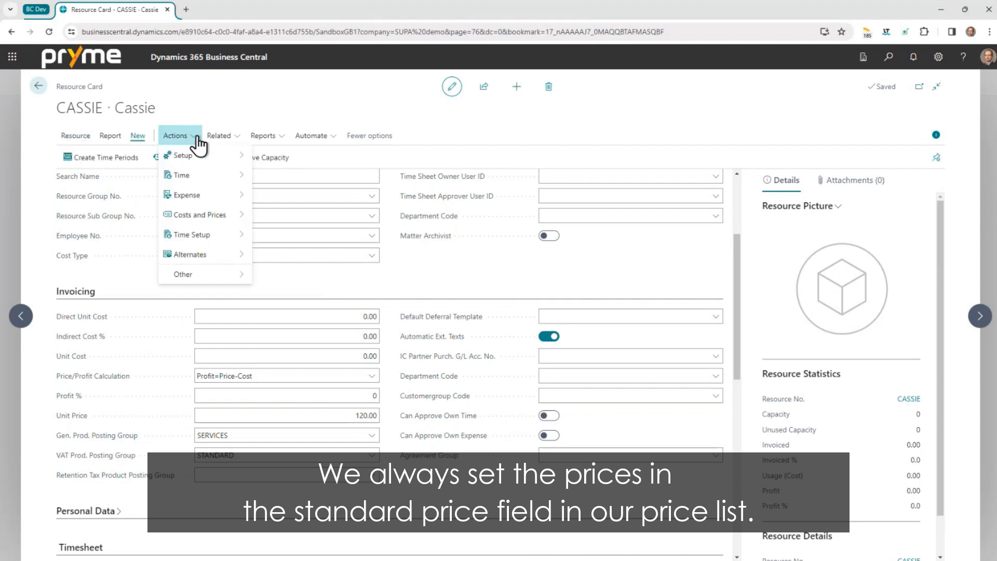
{"action": "mouse_move", "coordinate": [224, 218]}
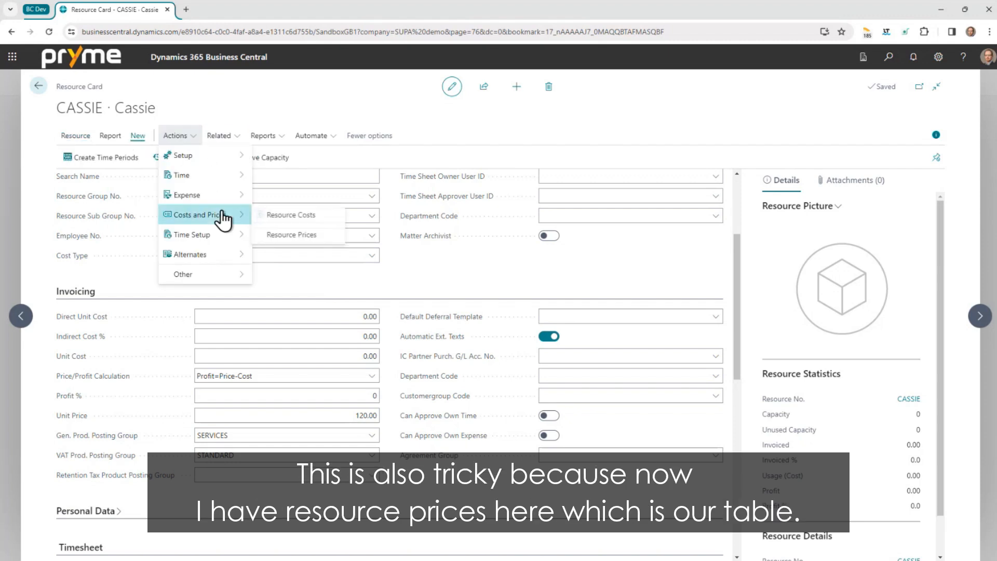
{"action": "left_click", "coordinate": [308, 233]}
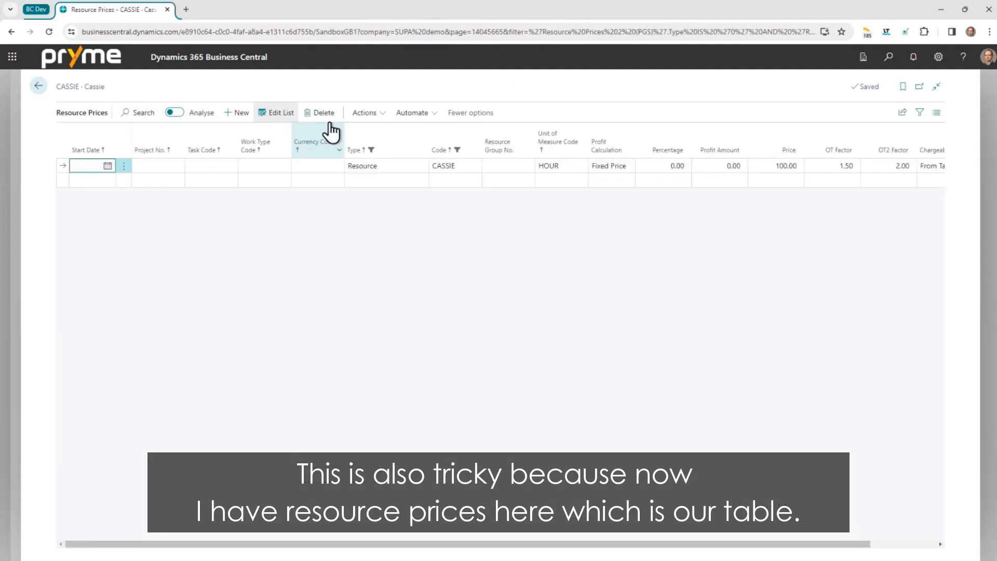
{"action": "left_click", "coordinate": [95, 84]}
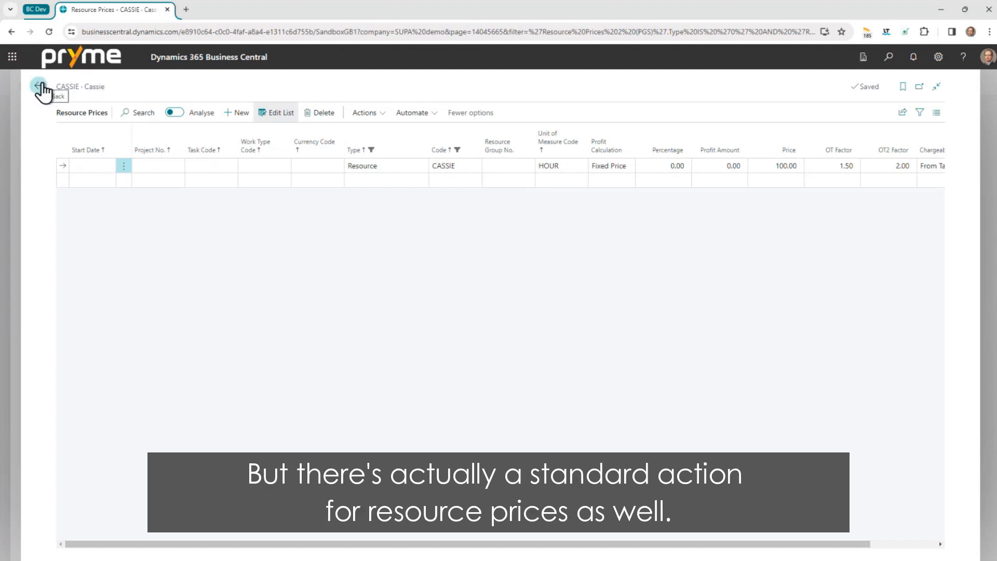
{"action": "left_click", "coordinate": [39, 86]}
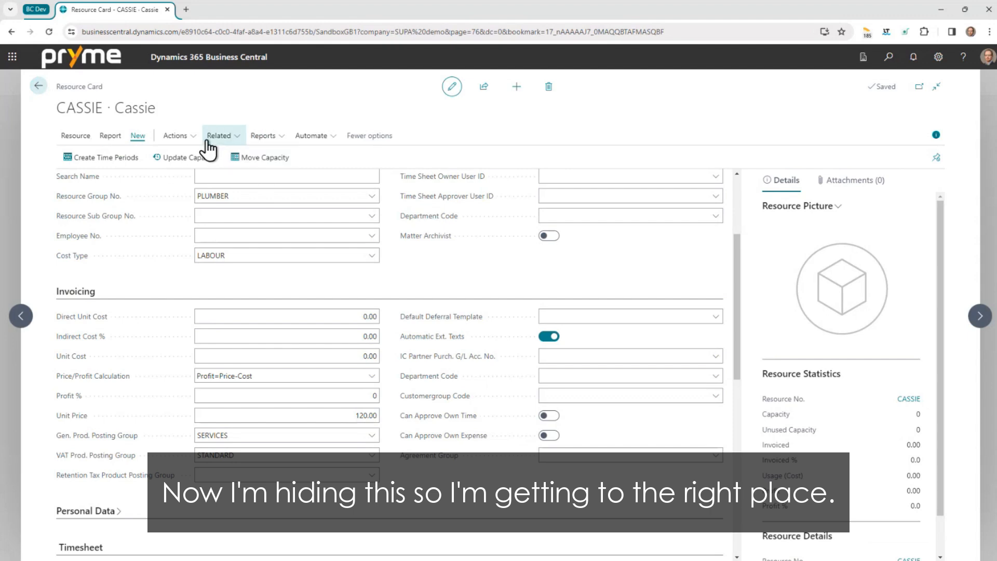
Go back to the home page, open Resources Setup and turn off Hide Base Resource Page Actions.
{"action": "left_click", "coordinate": [184, 135]}
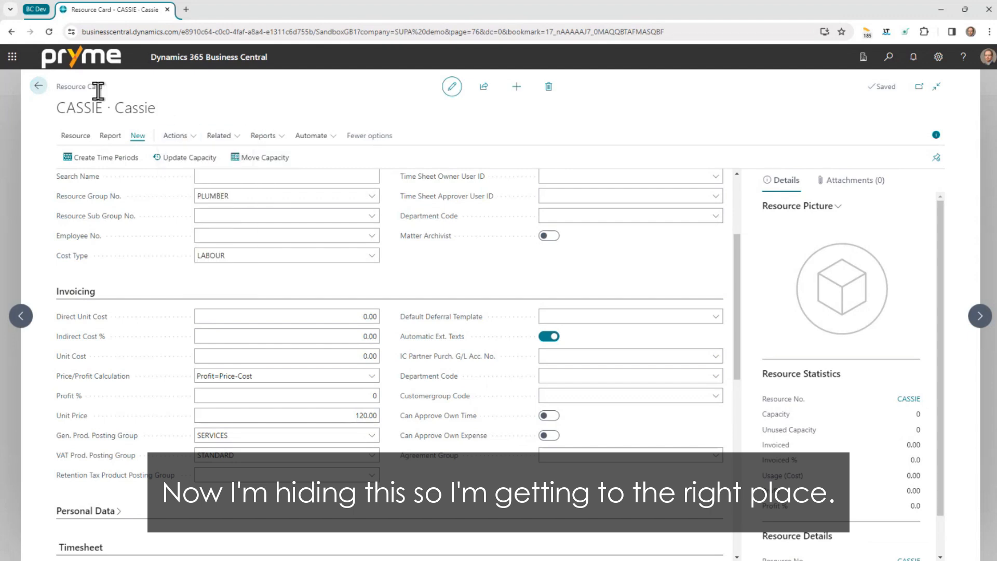
{"action": "left_click", "coordinate": [39, 86]}
{"action": "left_click", "coordinate": [103, 151]}
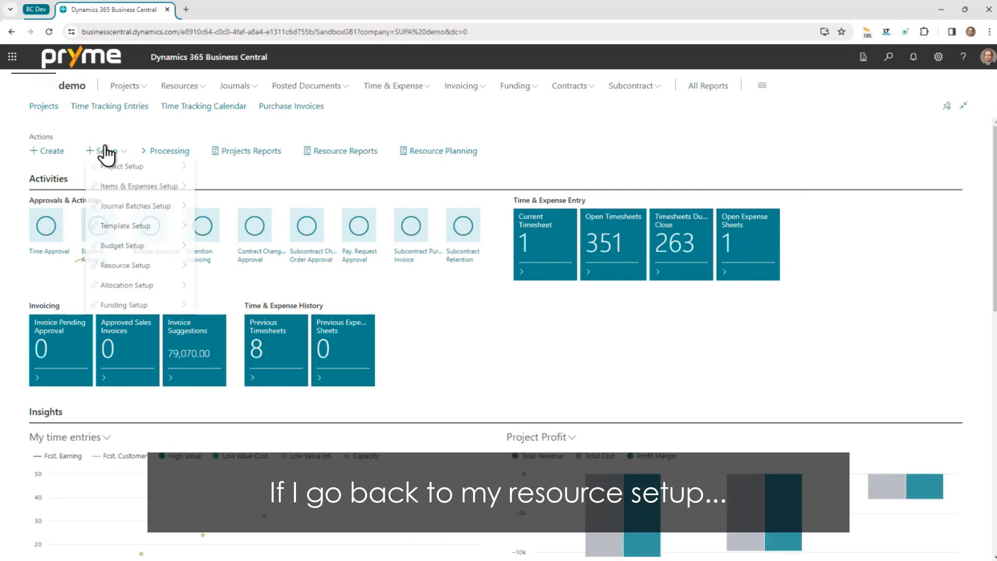
{"action": "mouse_move", "coordinate": [150, 266]}
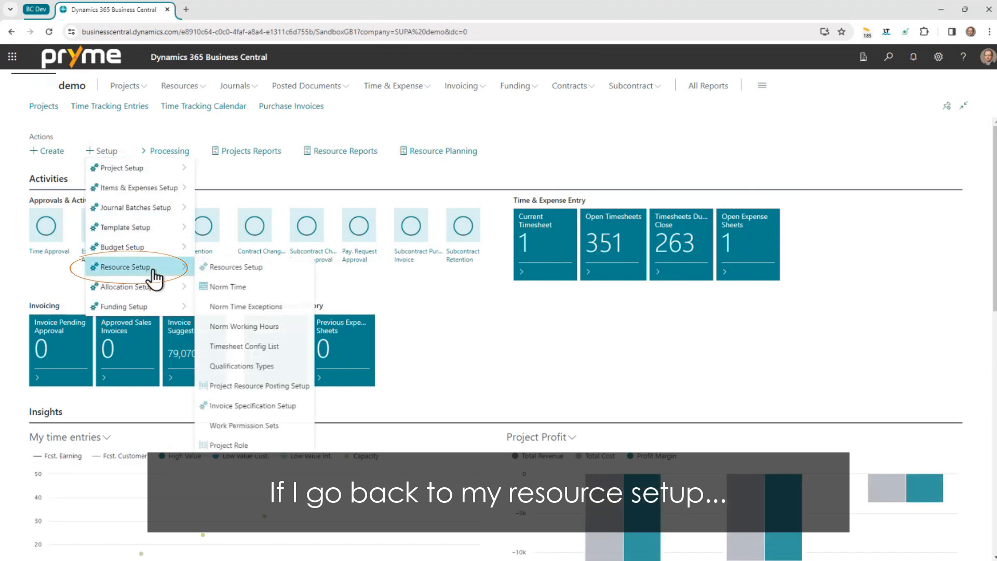
{"action": "left_click", "coordinate": [242, 265]}
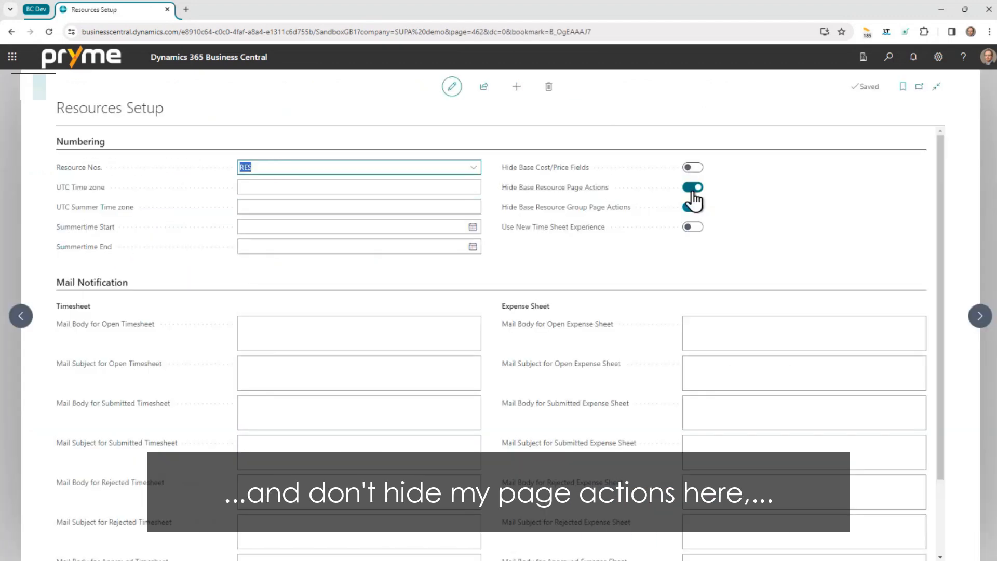
{"action": "left_click", "coordinate": [695, 188]}
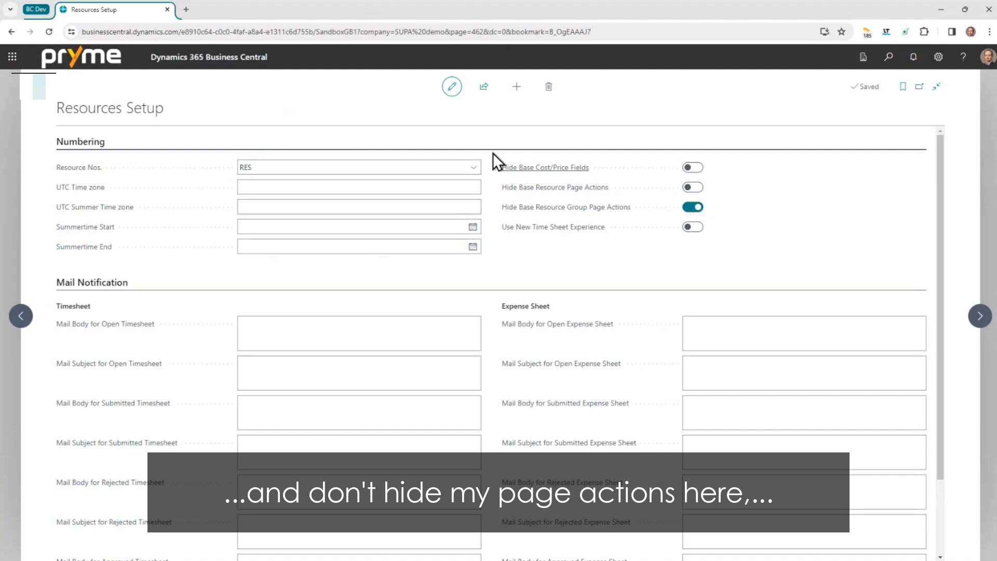
Reopen the first resource's card from the resource list and check its standard Sales Prices action.
{"action": "left_click", "coordinate": [38, 87]}
{"action": "left_click", "coordinate": [180, 86]}
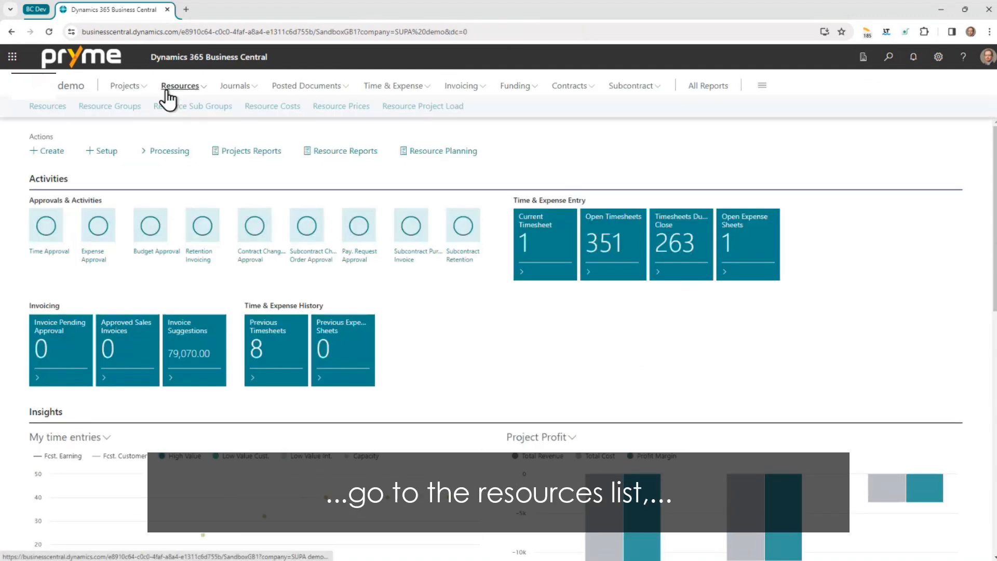
{"action": "left_click", "coordinate": [47, 106]}
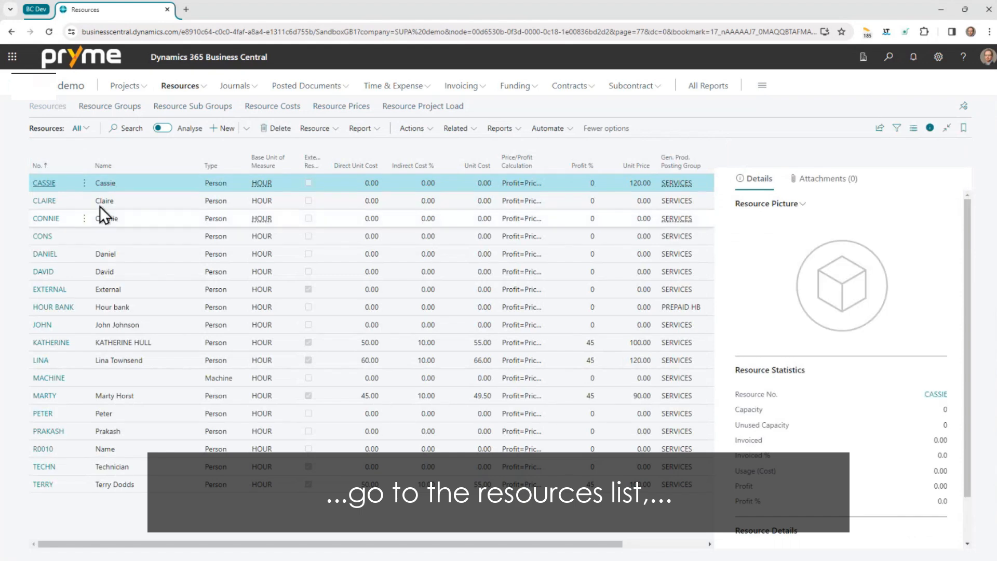
{"action": "left_click", "coordinate": [44, 185]}
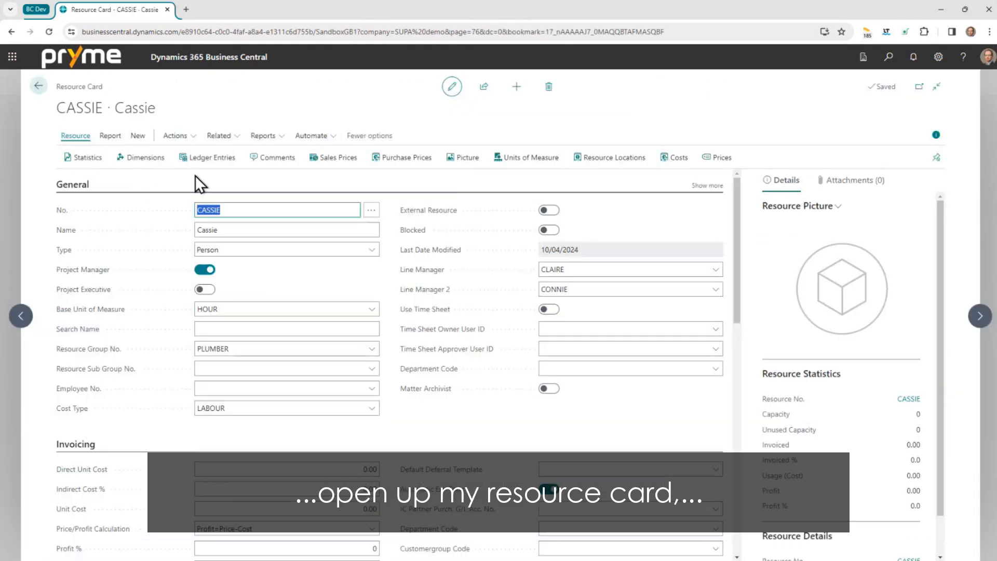
{"action": "left_click", "coordinate": [334, 161]}
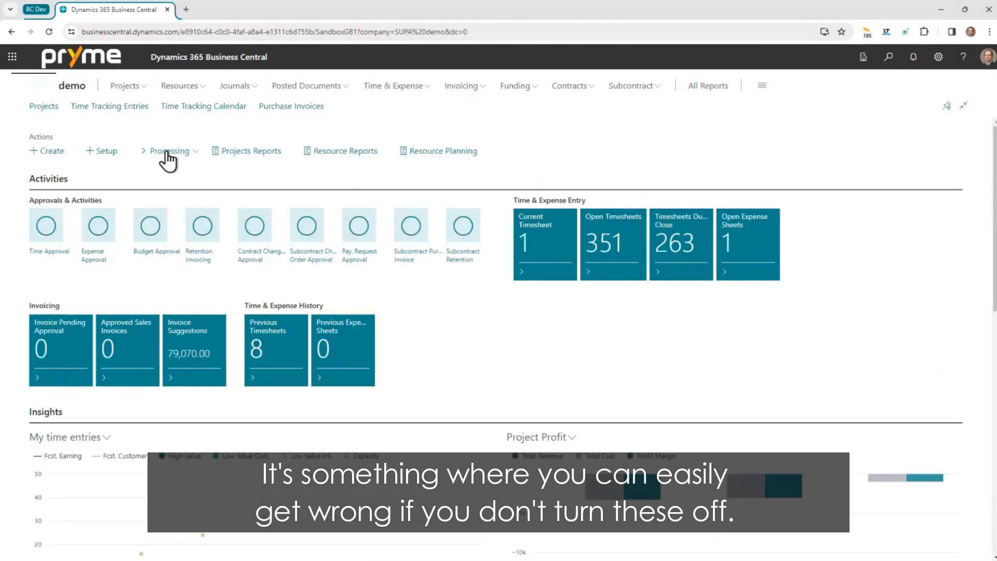
Turn on Hide Base Resource Page Actions and Hide Base Cost/Price Fields in Resources Setup.
{"action": "left_click", "coordinate": [112, 152]}
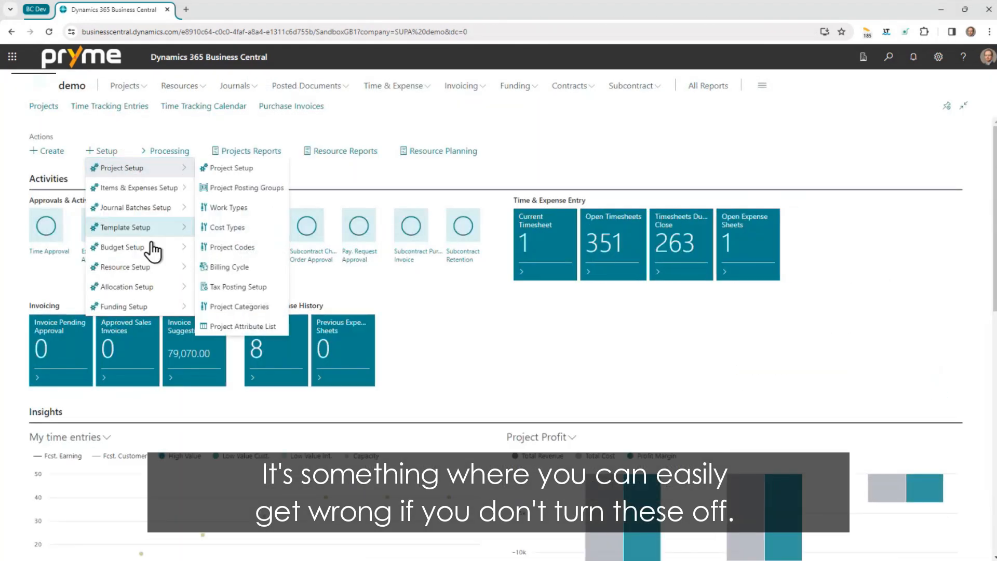
{"action": "mouse_move", "coordinate": [149, 271]}
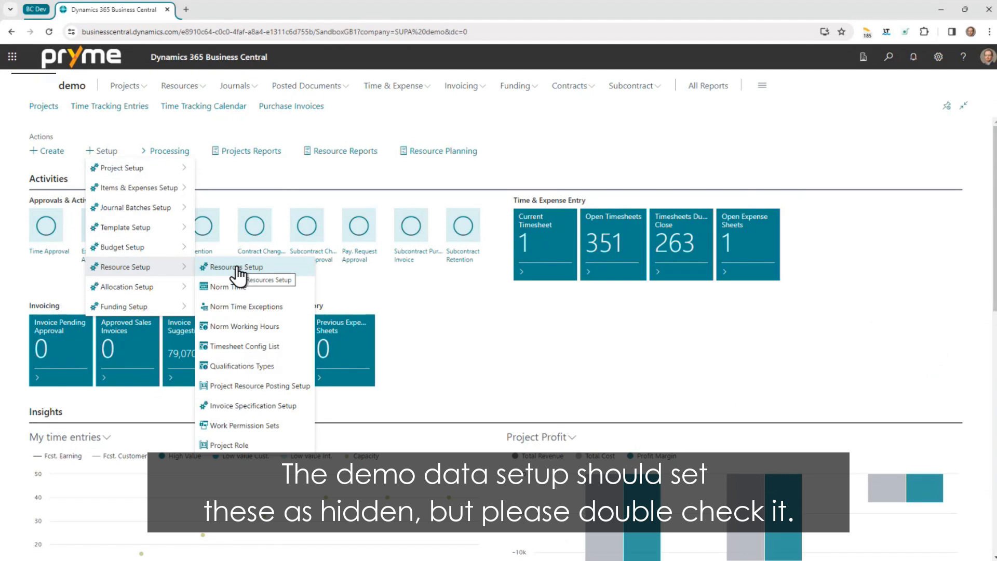
{"action": "left_click", "coordinate": [238, 268]}
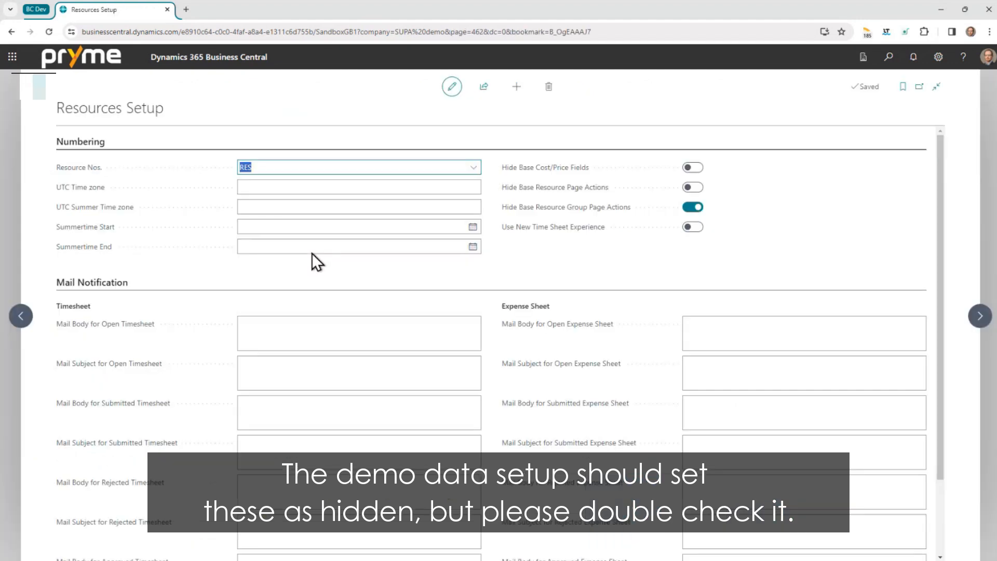
{"action": "left_click", "coordinate": [690, 187]}
{"action": "left_click", "coordinate": [691, 167]}
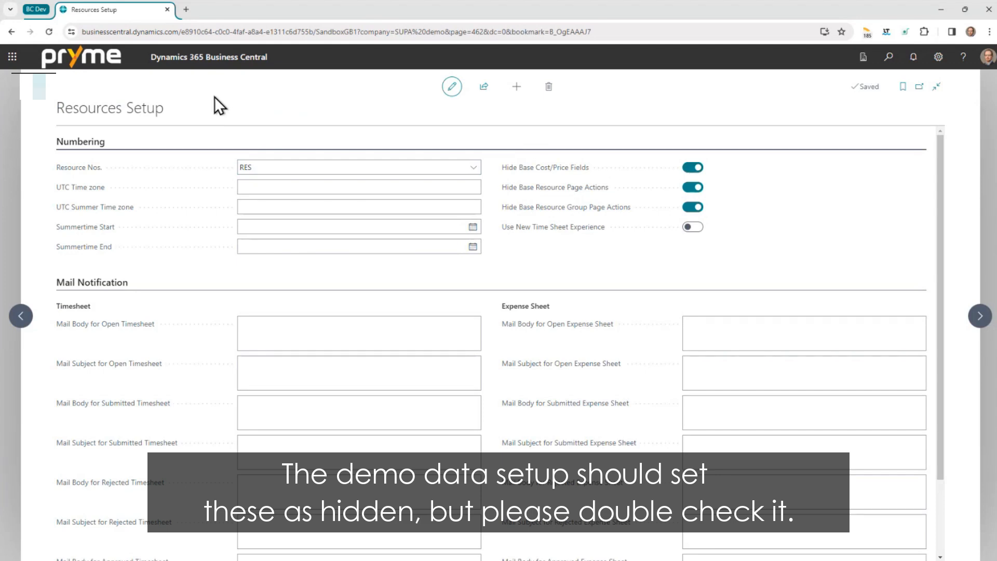
{"action": "key", "text": "Escape"}
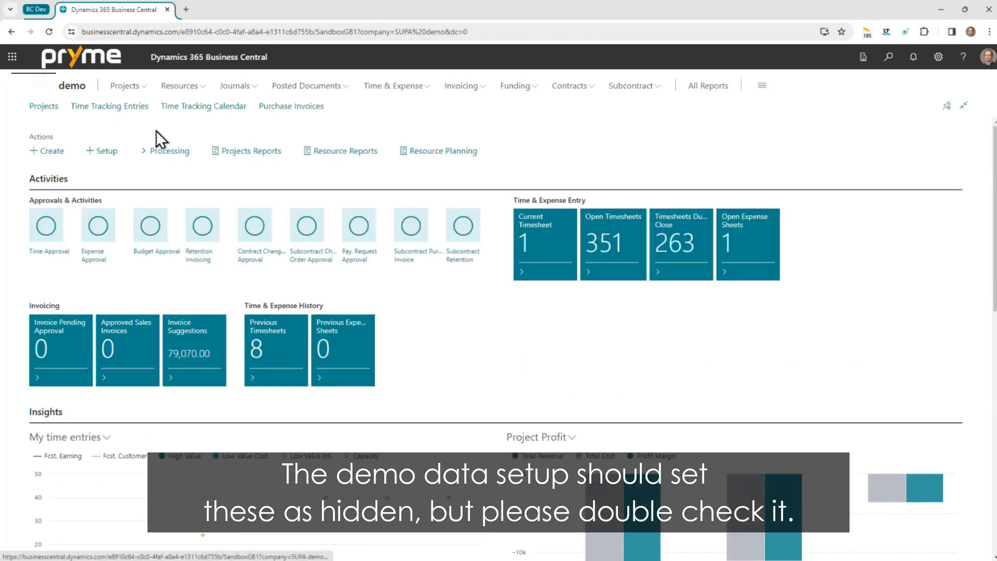
Open Resource Costs for the first resource in the resource list and set its Direct Unit Cost to 57.
{"action": "left_click", "coordinate": [178, 86]}
{"action": "left_click", "coordinate": [48, 106]}
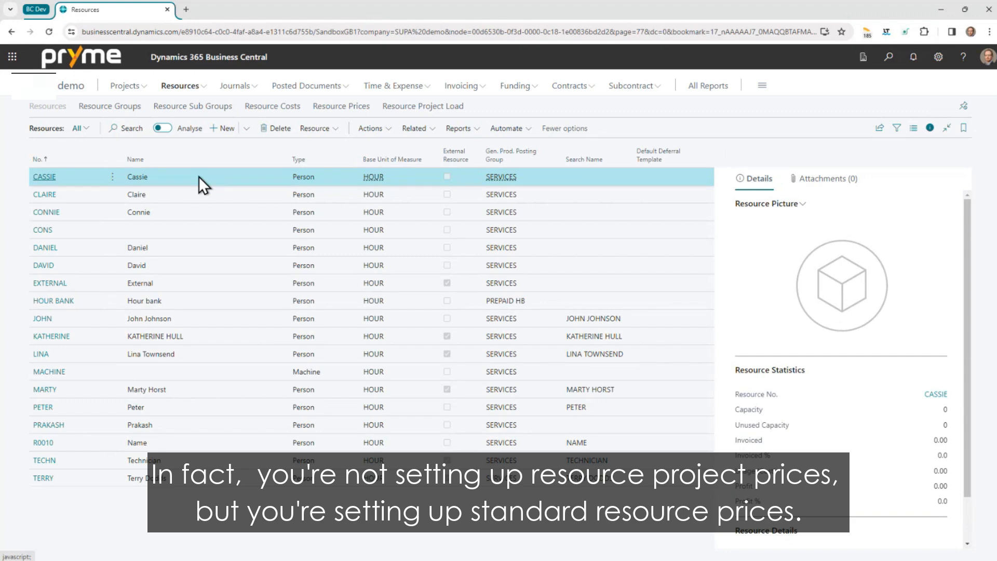
{"action": "left_click", "coordinate": [333, 130]}
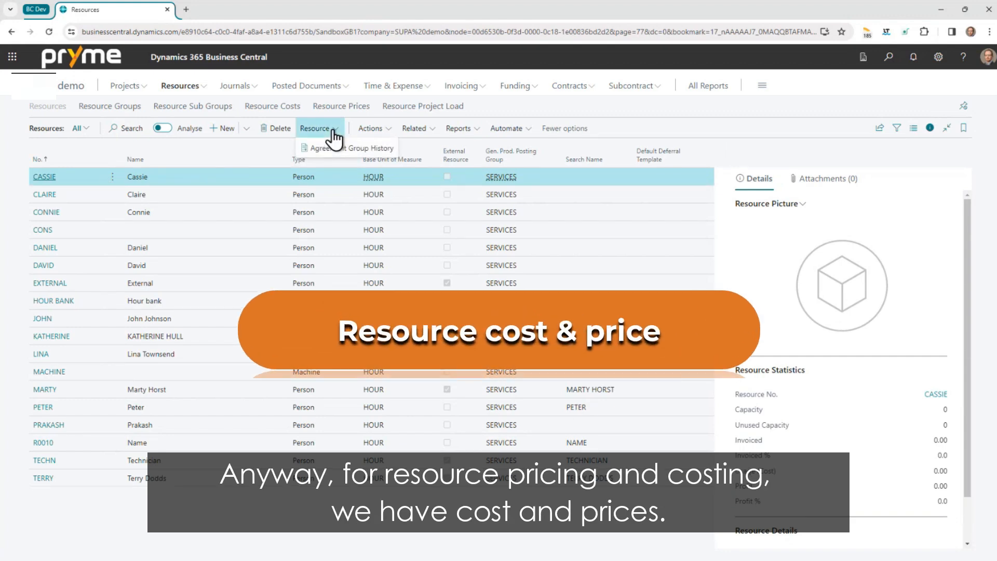
{"action": "left_click", "coordinate": [370, 128]}
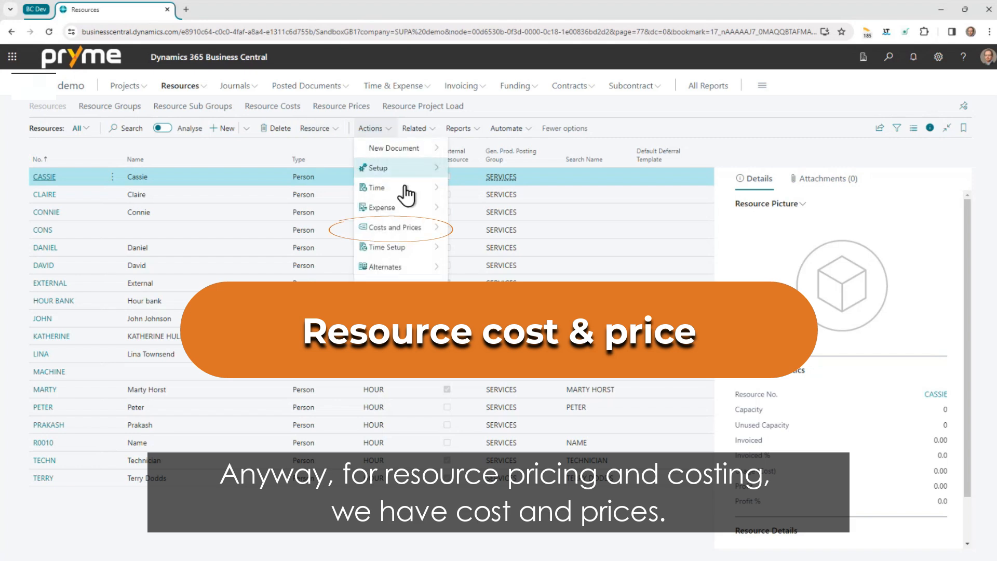
{"action": "mouse_move", "coordinate": [412, 232]}
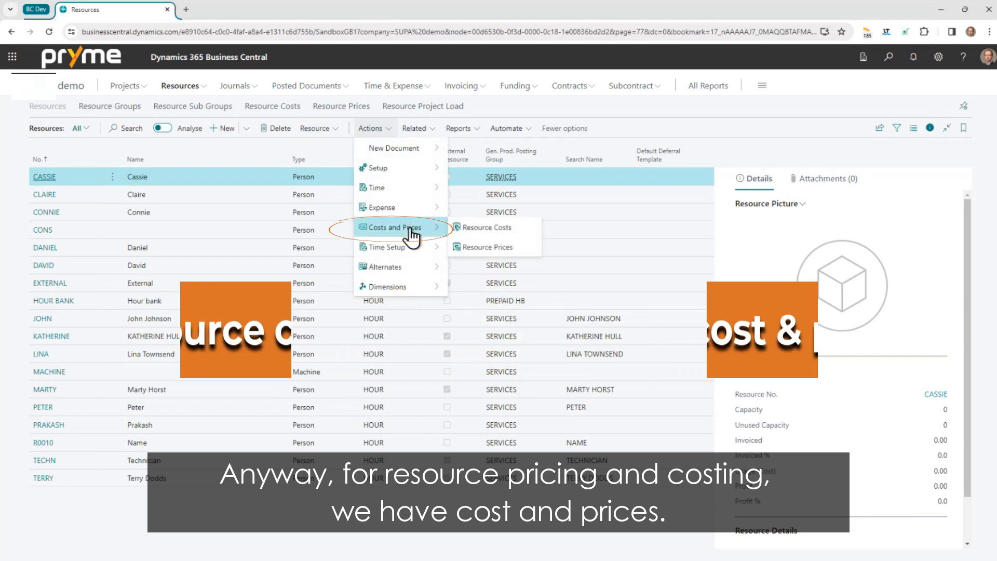
{"action": "left_click", "coordinate": [481, 227]}
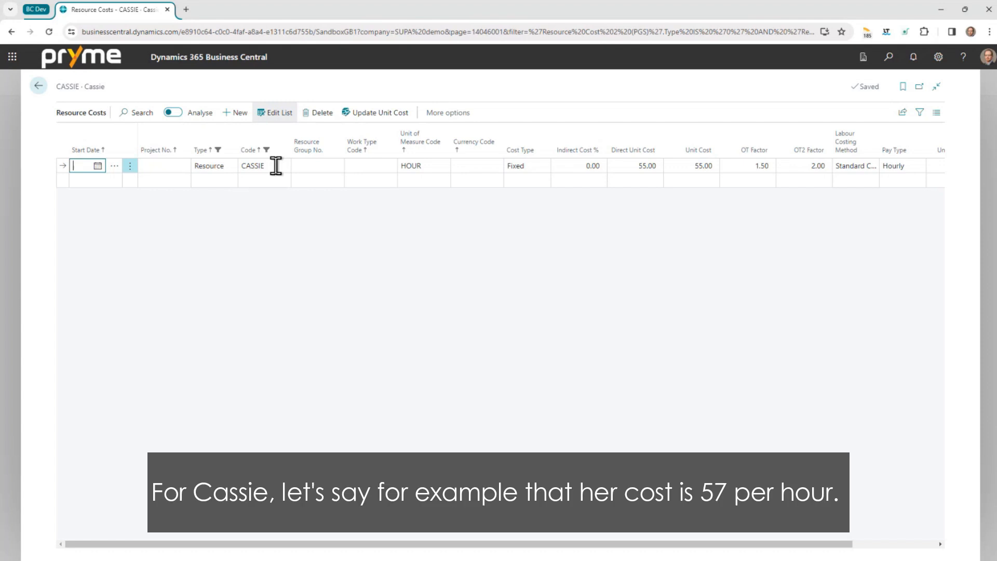
{"action": "left_click", "coordinate": [629, 164]}
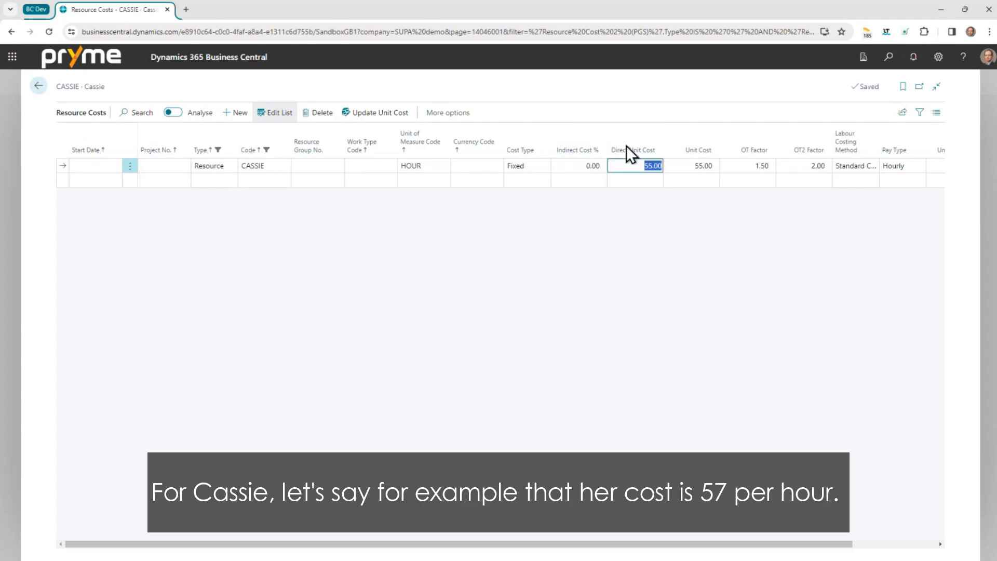
{"action": "type", "text": "57"}
{"action": "key", "text": "Tab"}
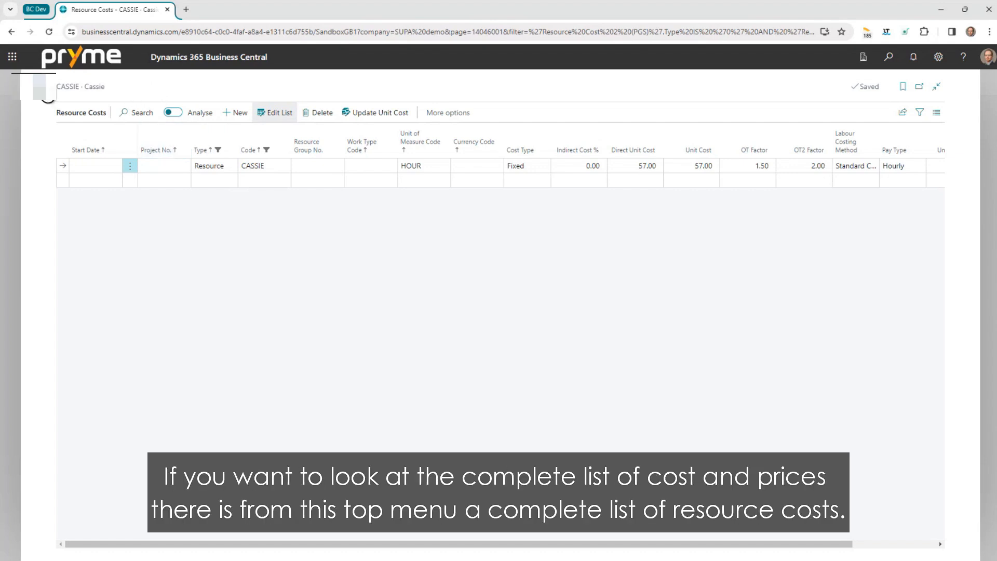
Open the complete Resource Costs list and compare the first resource's direct unit cost with that of the TECHN group.
{"action": "left_click", "coordinate": [38, 85]}
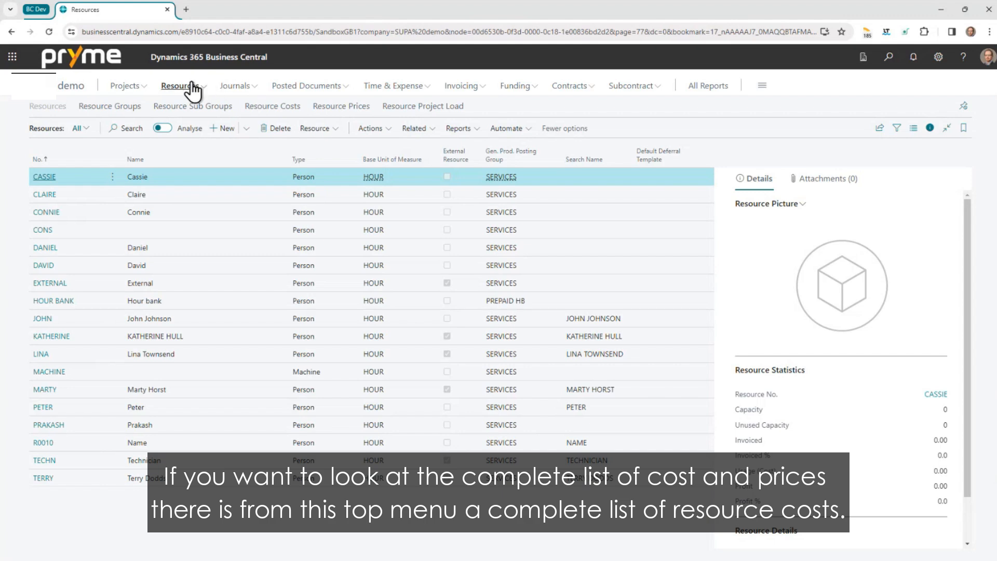
{"action": "left_click", "coordinate": [279, 104]}
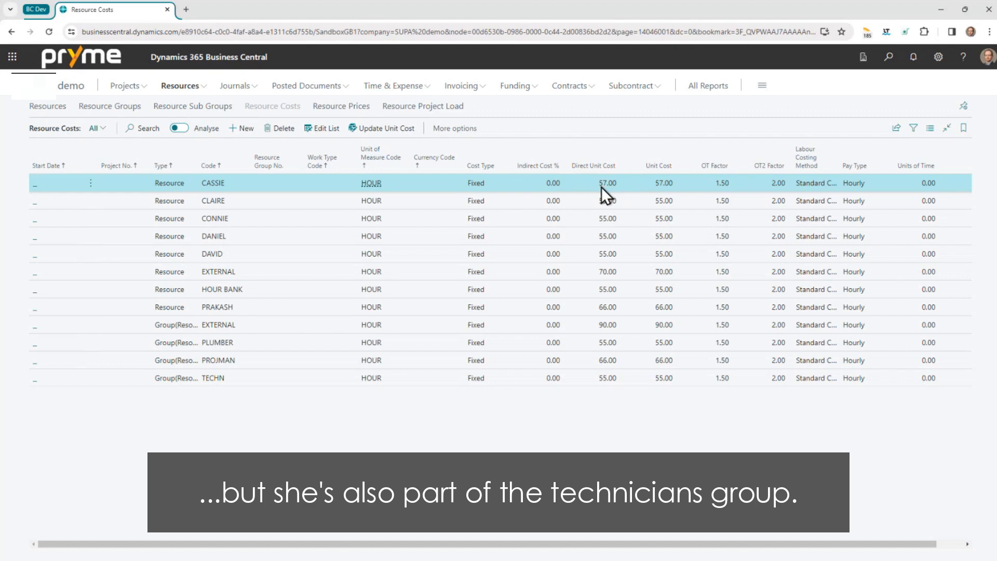
{"action": "left_click", "coordinate": [604, 377]}
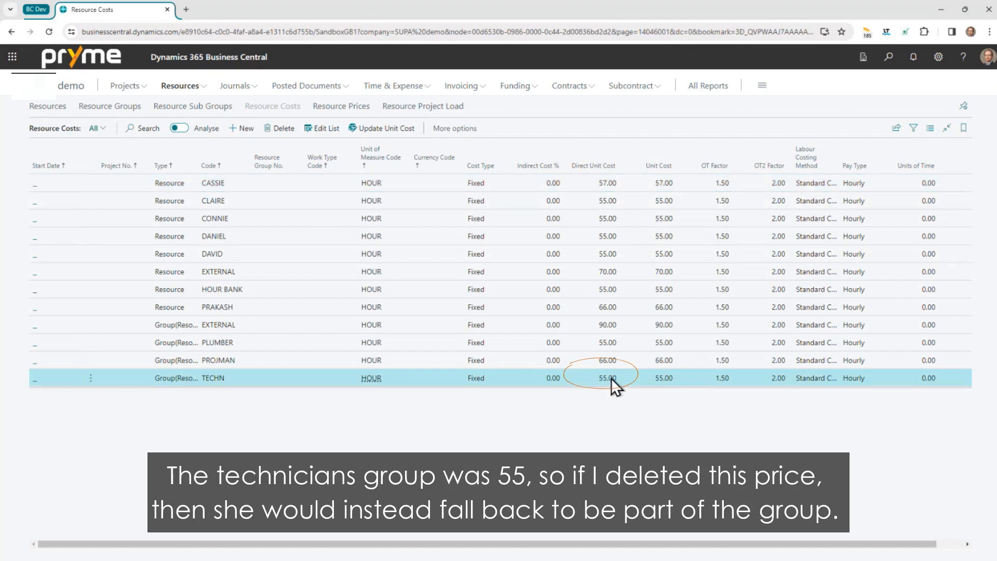
{"action": "left_click", "coordinate": [428, 182]}
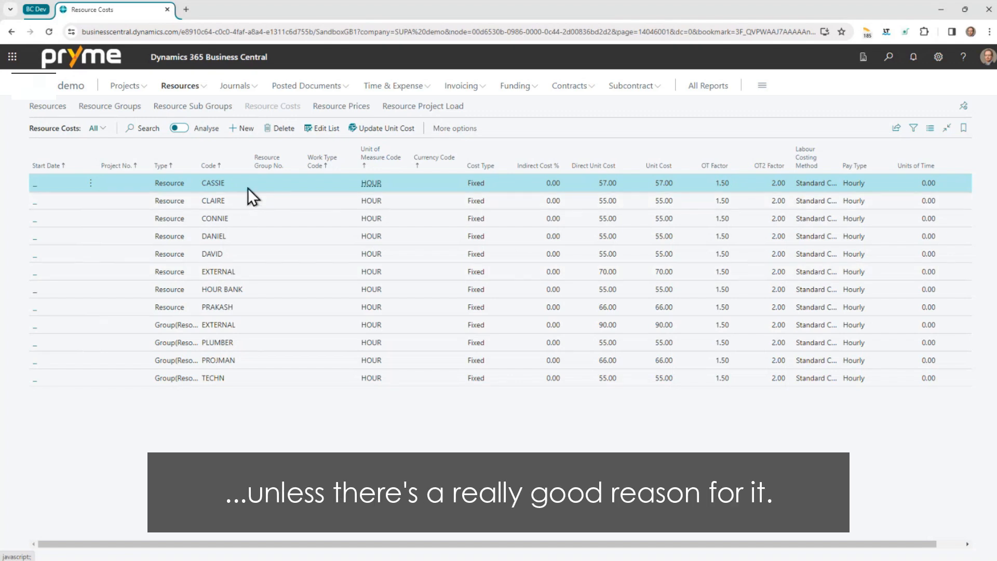
Set the first resource's Labour Costing Method to True Labour Cost and its Pay Type to Salaried/Exempt in the Resource Costs list.
{"action": "left_click", "coordinate": [319, 128]}
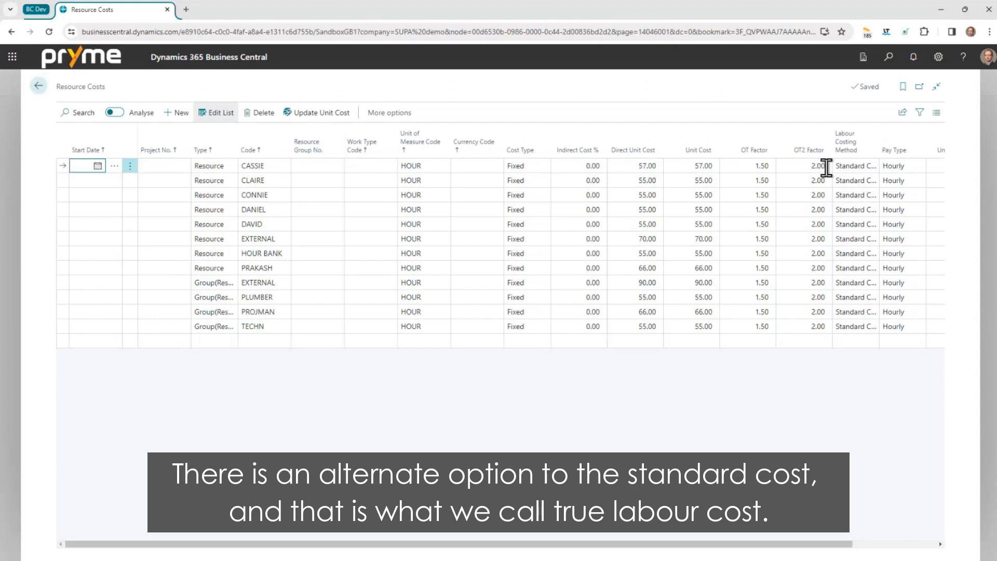
{"action": "left_click", "coordinate": [865, 166]}
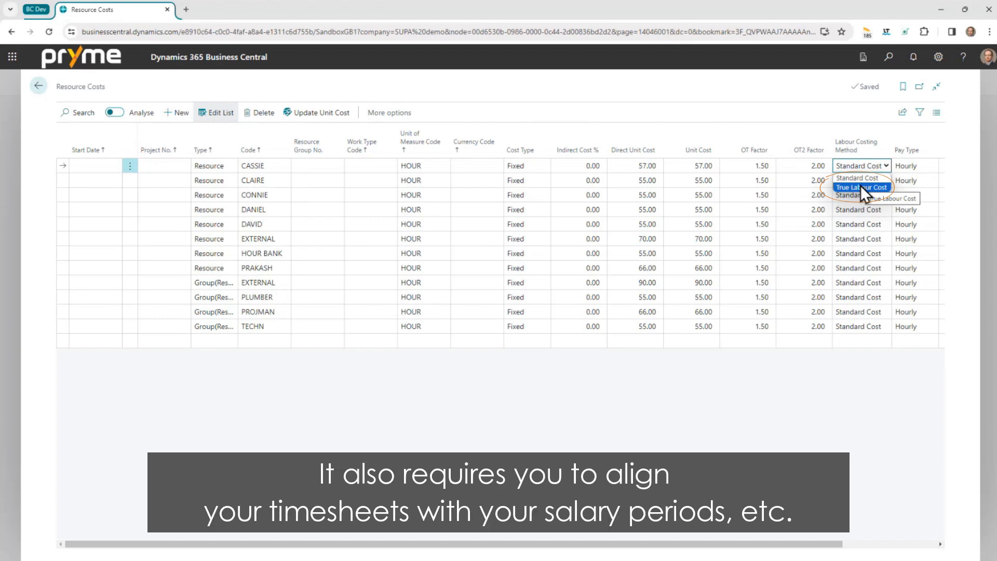
{"action": "left_click", "coordinate": [805, 113]}
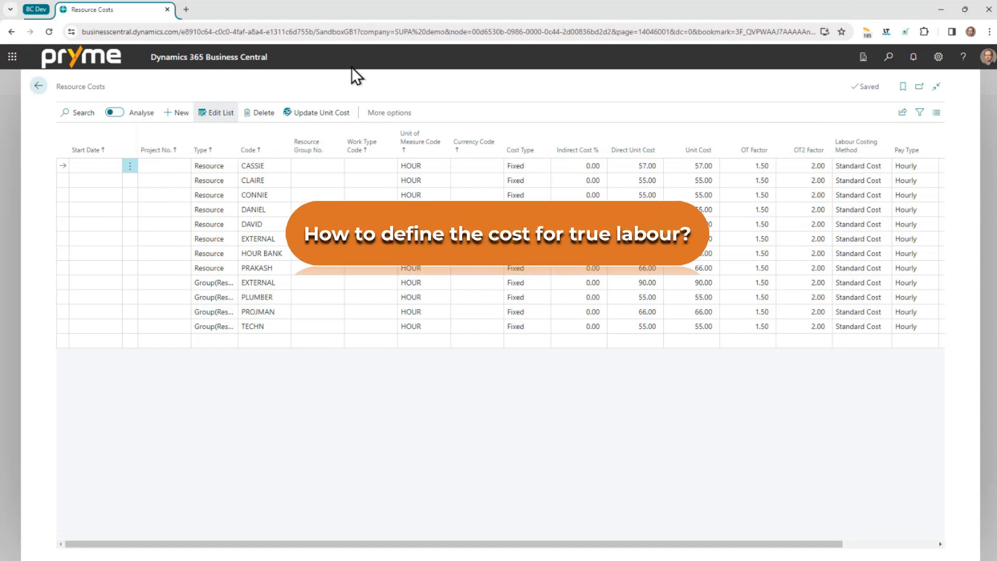
{"action": "scroll", "coordinate": [679, 123], "scroll_direction": "right", "scroll_amount": 3}
{"action": "left_click", "coordinate": [726, 168]}
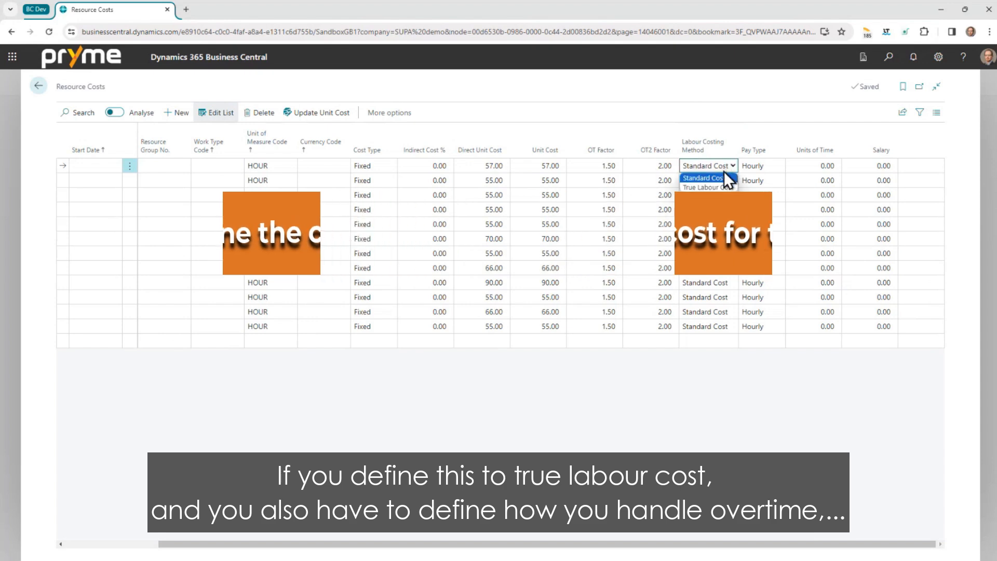
{"action": "left_click", "coordinate": [720, 191]}
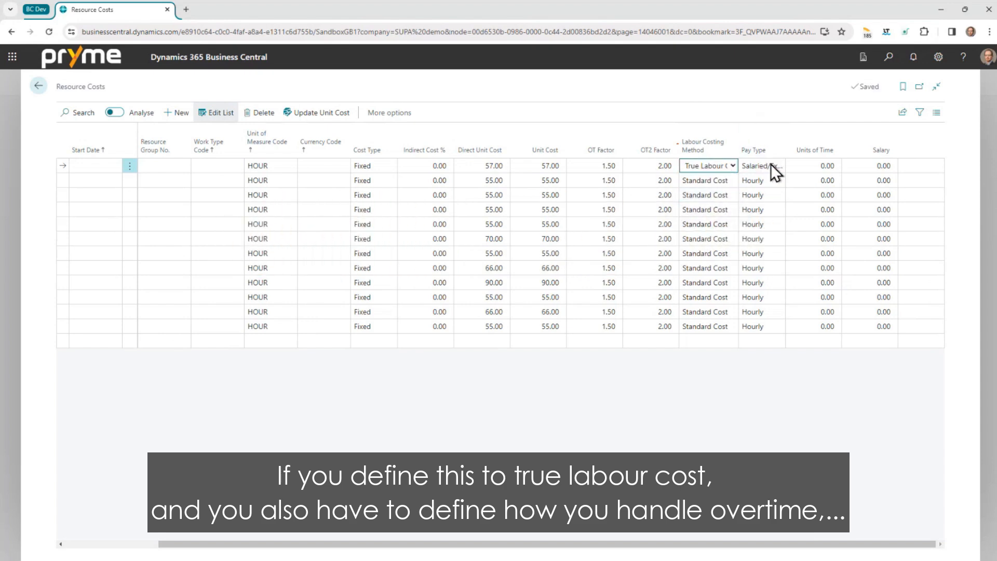
{"action": "left_click", "coordinate": [770, 164]}
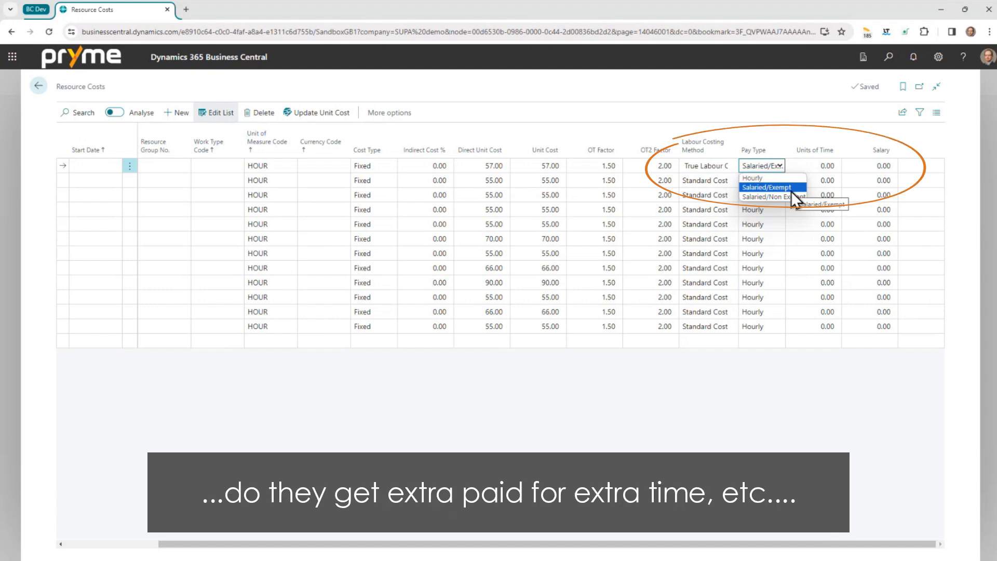
{"action": "left_click", "coordinate": [804, 113]}
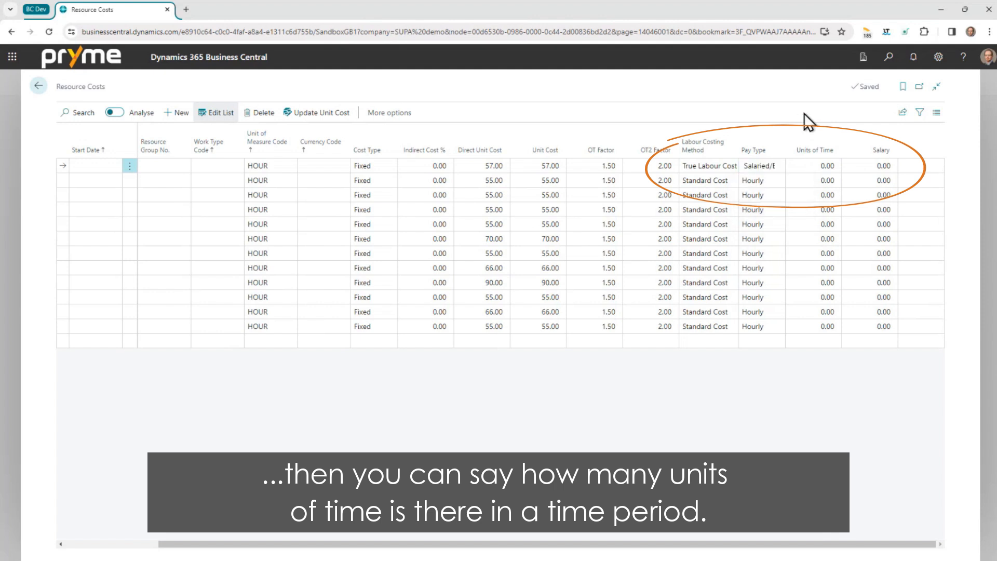
Set the first resource's Units of Time to 40 and Salary to 800, and check its Direct Unit Cost.
{"action": "left_click", "coordinate": [811, 165]}
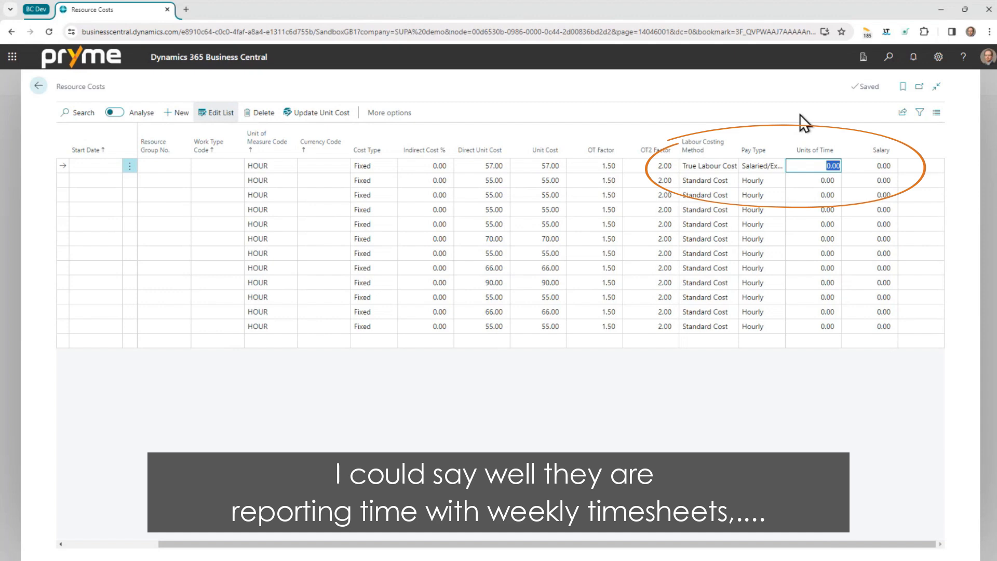
{"action": "type", "text": "40"}
{"action": "left_click", "coordinate": [860, 165]}
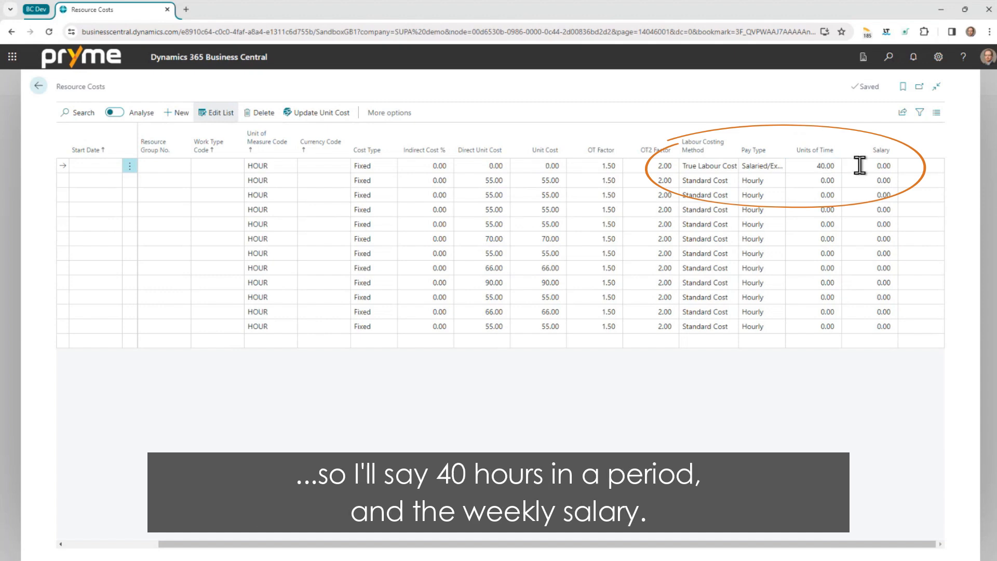
{"action": "left_click", "coordinate": [847, 166]}
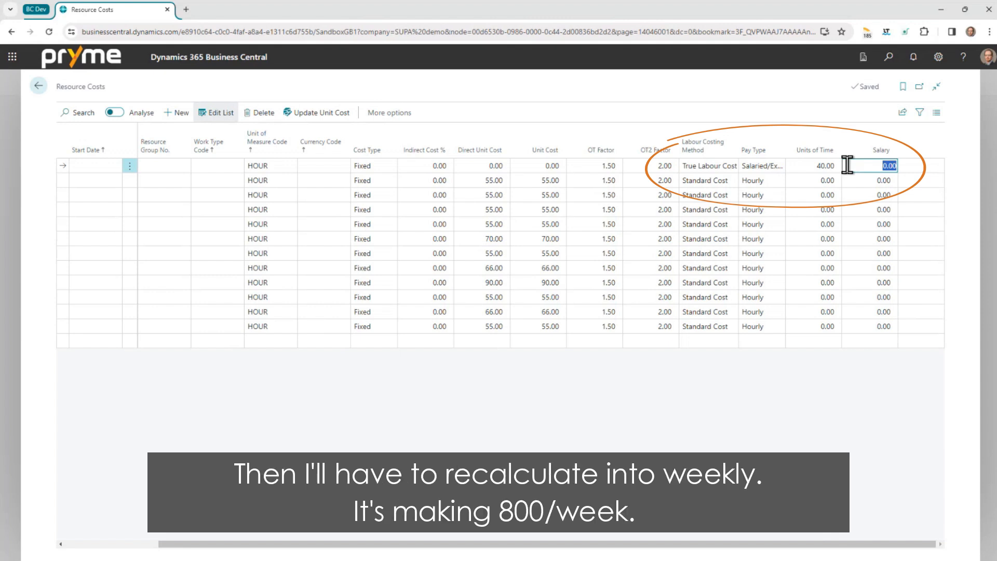
{"action": "type", "text": "800"}
{"action": "key", "text": "Down"}
{"action": "key", "text": "Up"}
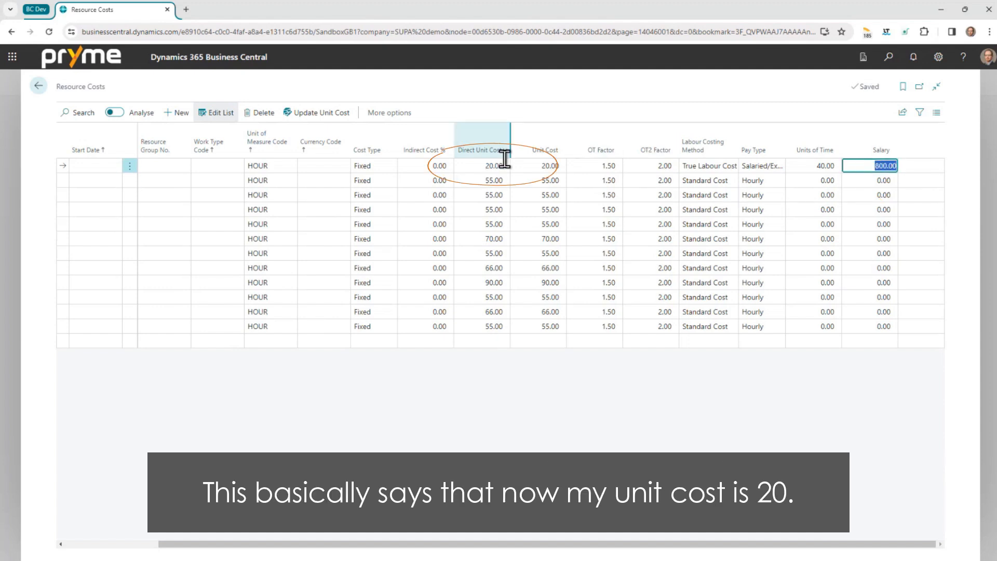
{"action": "left_click", "coordinate": [496, 166]}
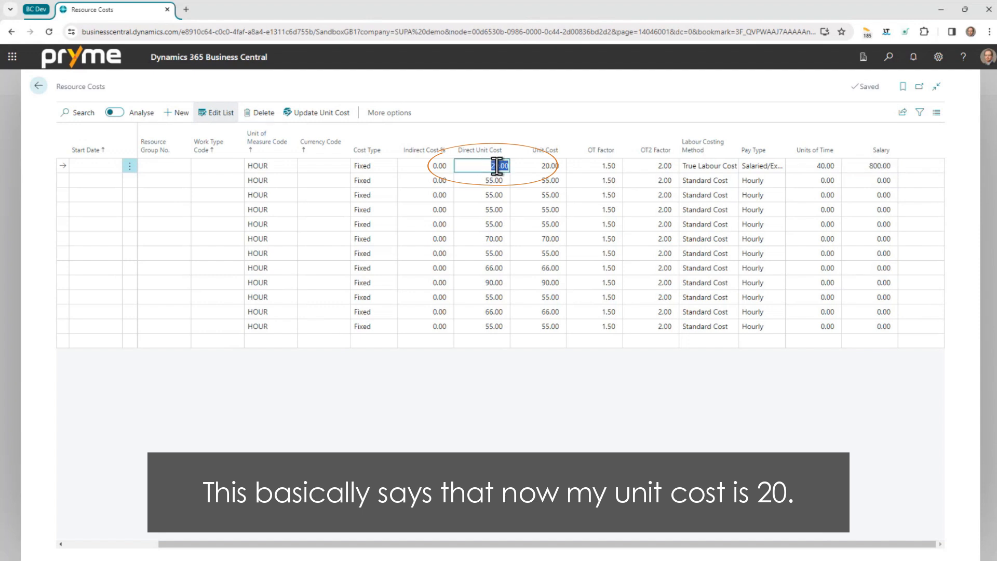
{"action": "left_click", "coordinate": [648, 111]}
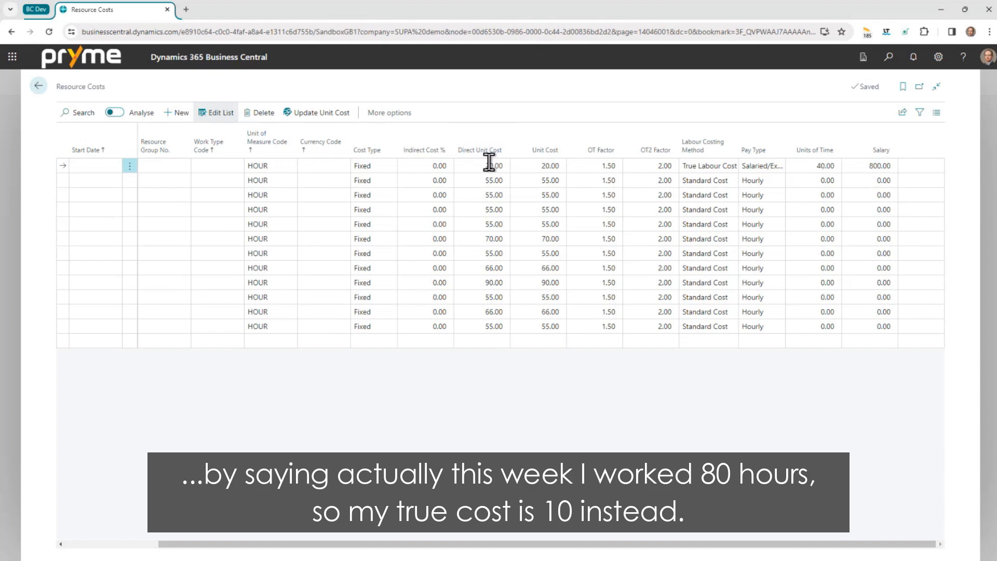
Set the first resource's Labour Costing Method back to Standard Cost and finish editing the Resource Costs list.
{"action": "left_click", "coordinate": [804, 165]}
{"action": "left_click", "coordinate": [744, 117]}
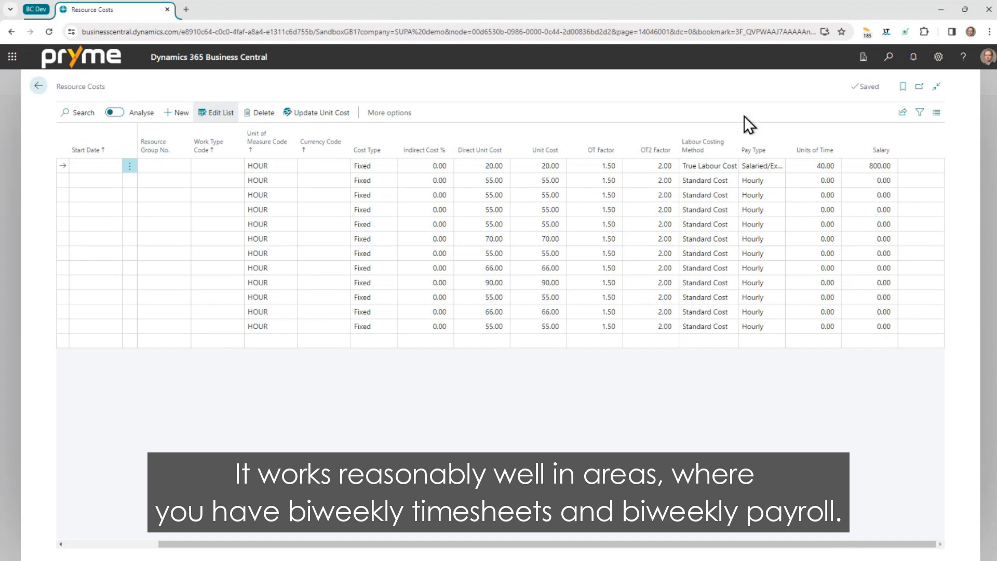
{"action": "left_click", "coordinate": [823, 166]}
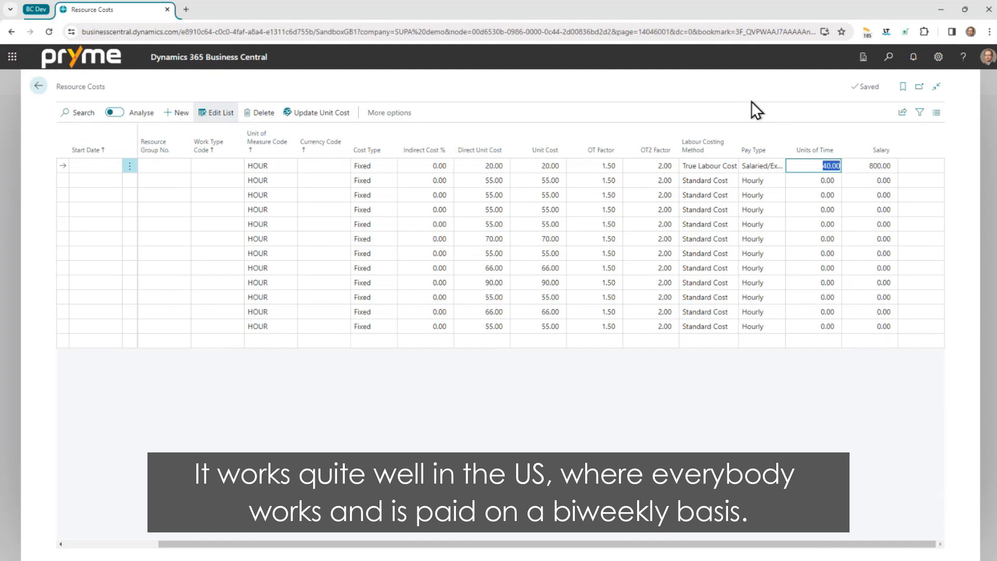
{"action": "left_click", "coordinate": [708, 166]}
{"action": "left_click", "coordinate": [710, 184]}
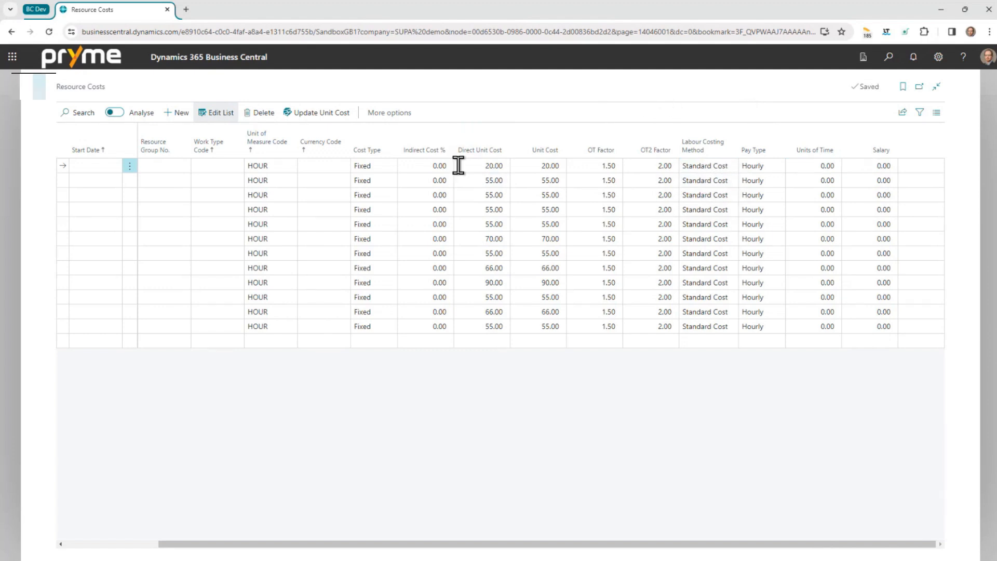
{"action": "left_click", "coordinate": [40, 92]}
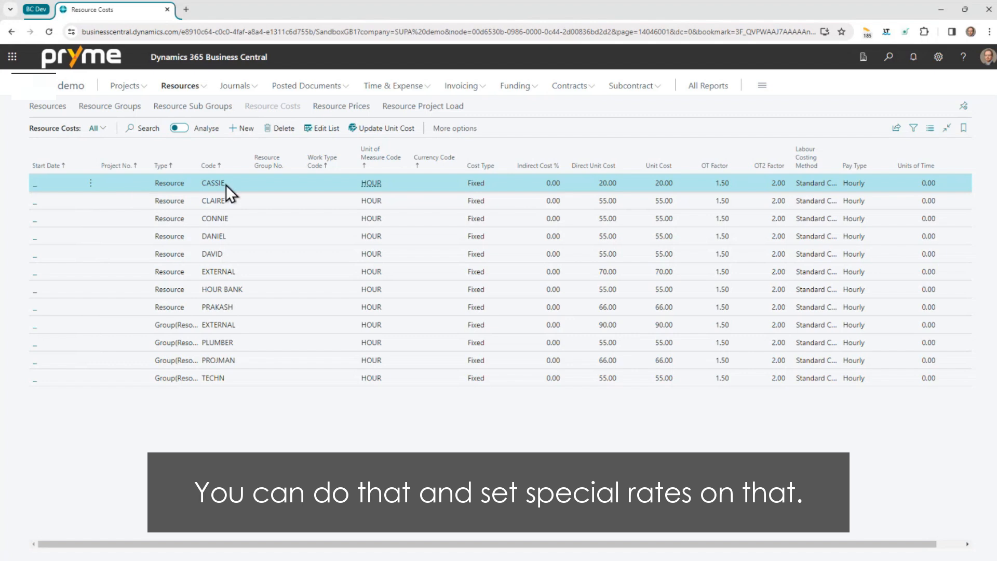
Review the Cost Type options for the first resource in the Resource Costs list, keeping Fixed.
{"action": "left_click", "coordinate": [321, 129]}
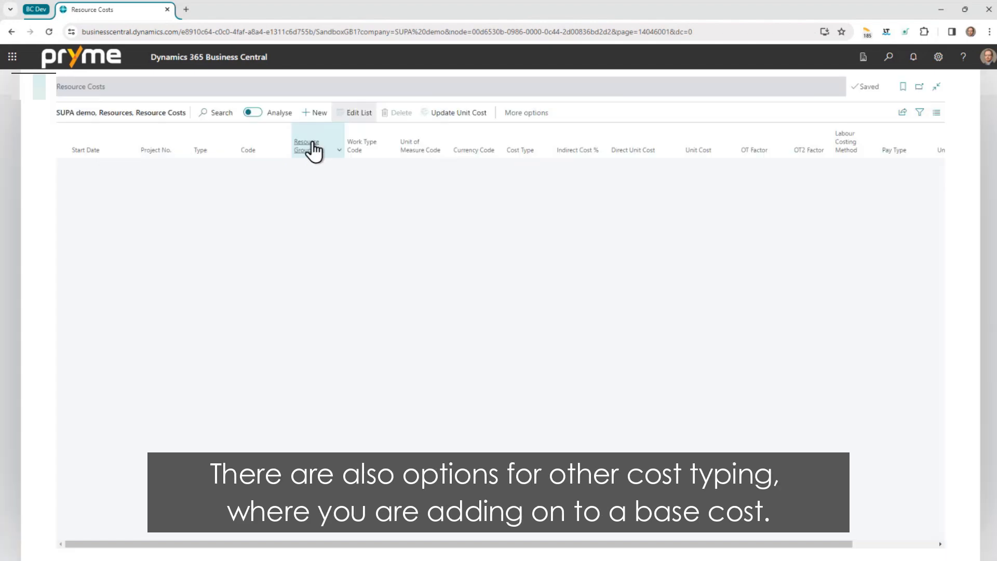
{"action": "left_click", "coordinate": [538, 166]}
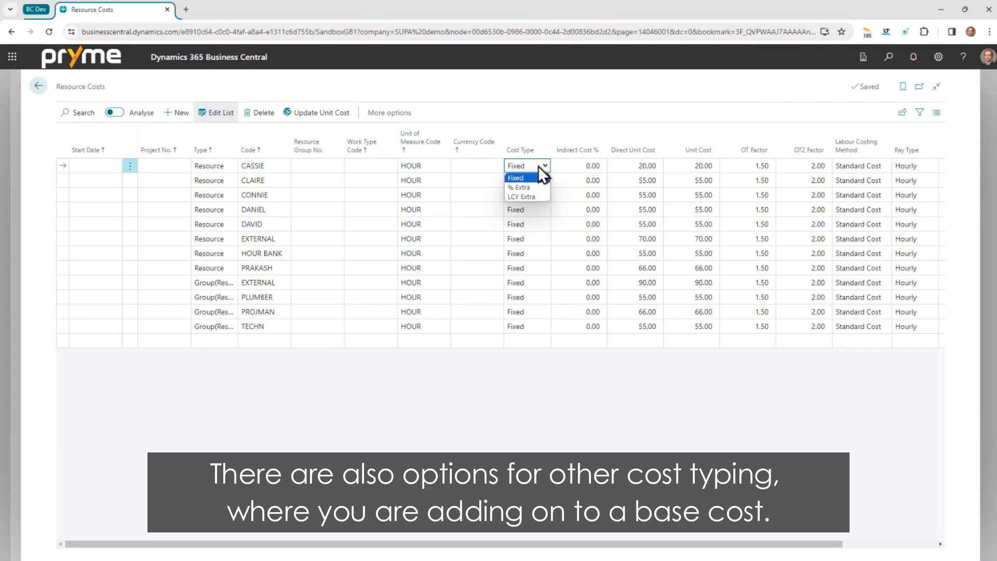
{"action": "left_click", "coordinate": [517, 118]}
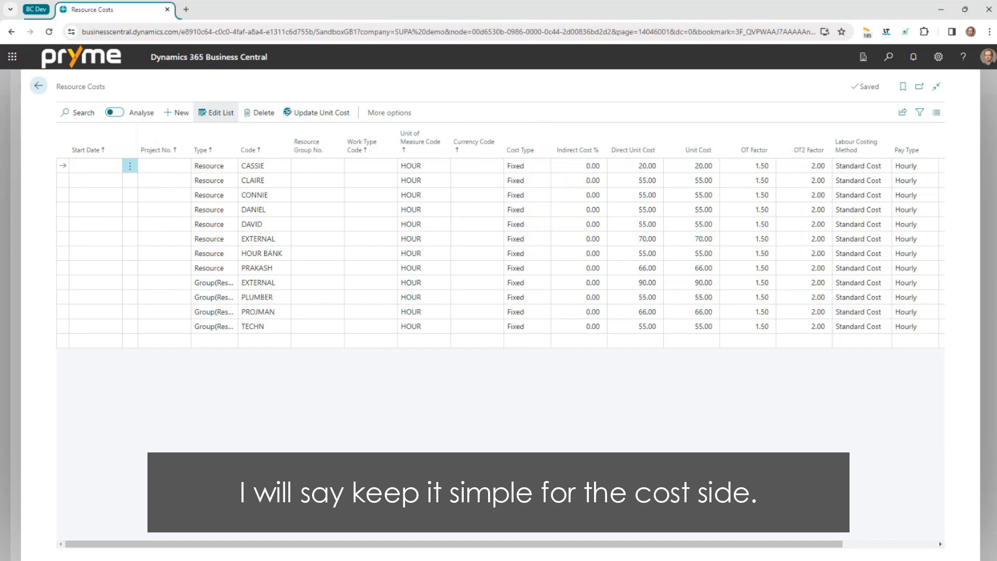
{"action": "left_click", "coordinate": [38, 86]}
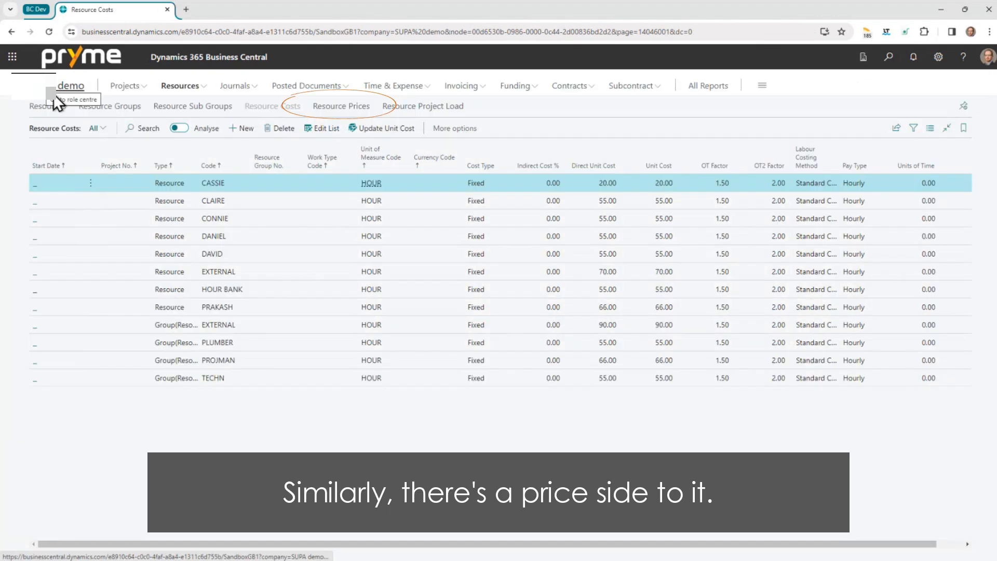
Open Resource Prices and compare the TECHN group's price for project DEMO05 with its general price.
{"action": "left_click", "coordinate": [346, 107]}
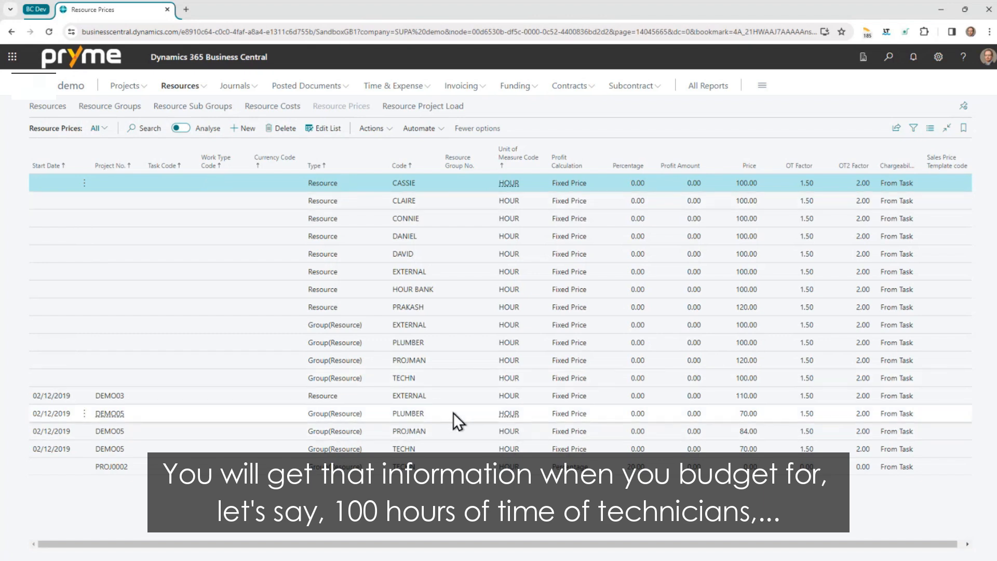
{"action": "left_click", "coordinate": [449, 450]}
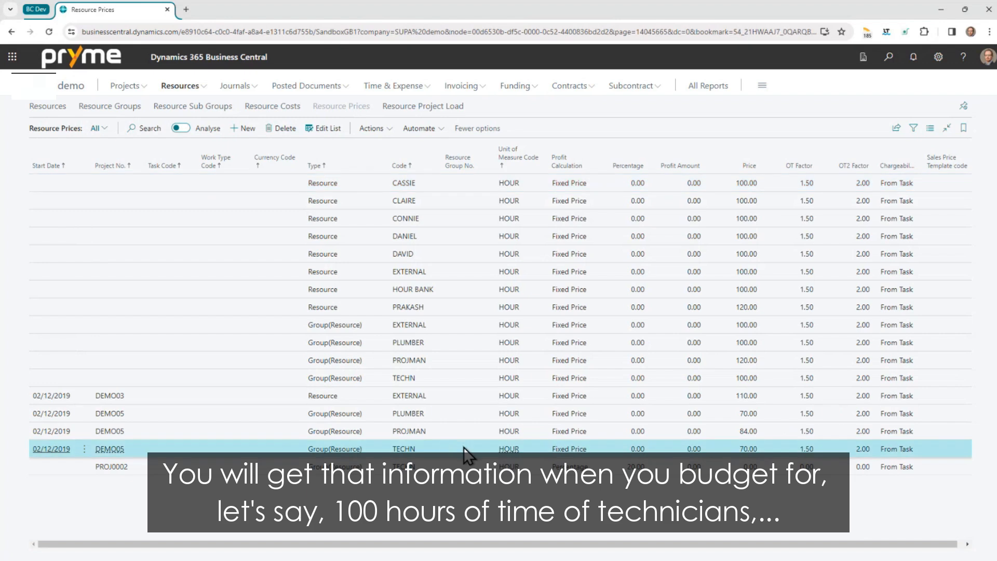
{"action": "left_click", "coordinate": [664, 377]}
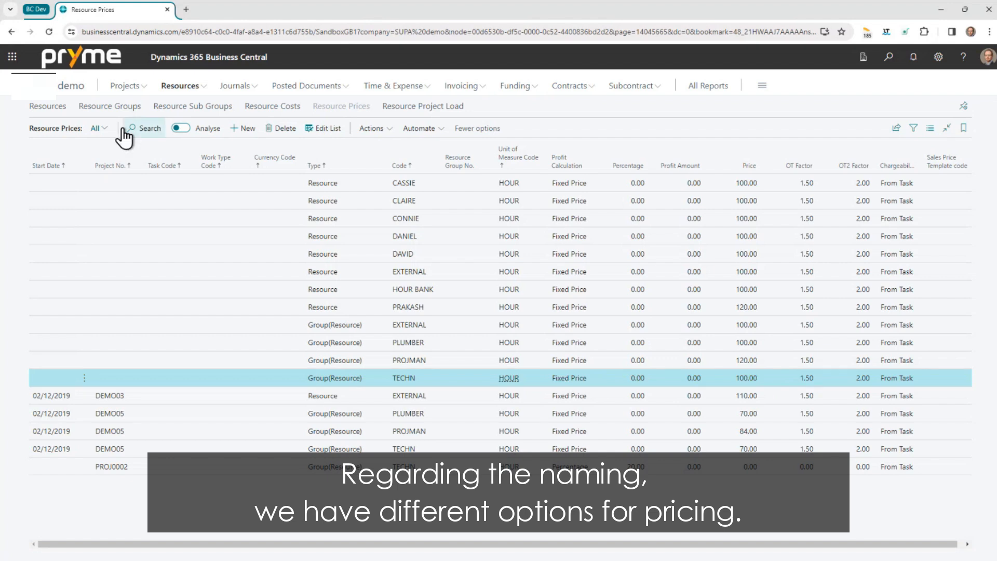
Set the TECHN group's general price line to the Percentage profit calculation with a percentage of 70.
{"action": "left_click", "coordinate": [313, 130]}
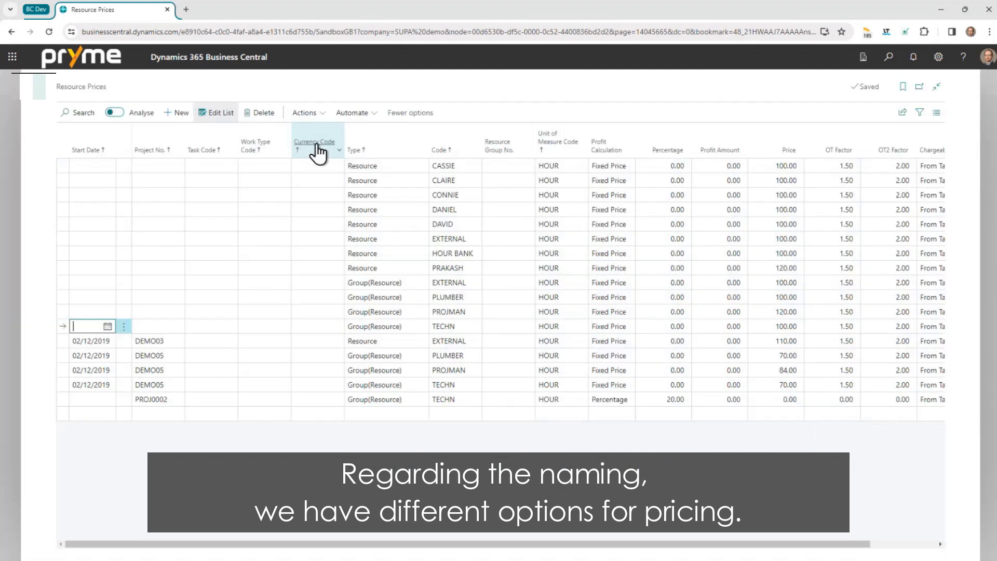
{"action": "left_click", "coordinate": [603, 328]}
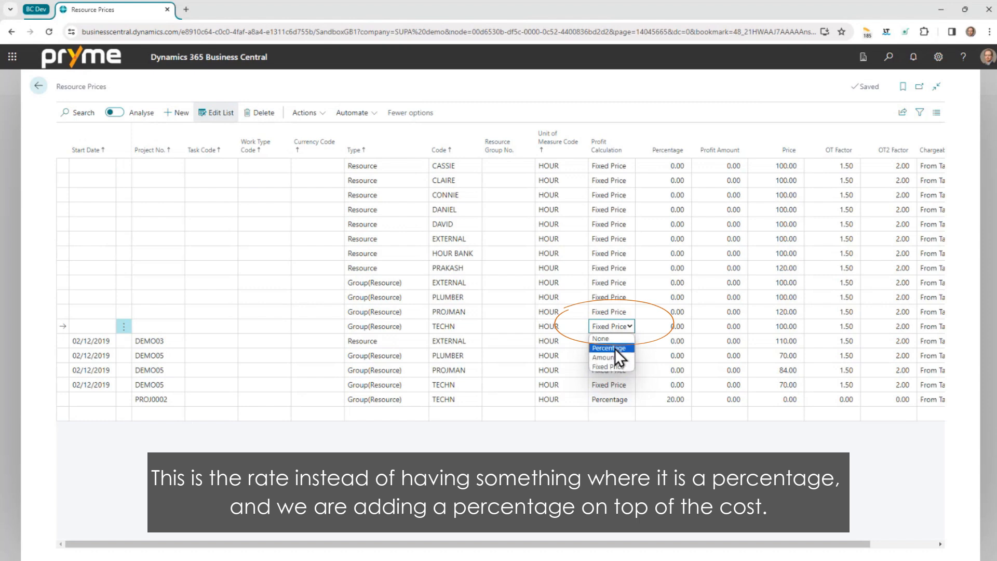
{"action": "left_click", "coordinate": [614, 348]}
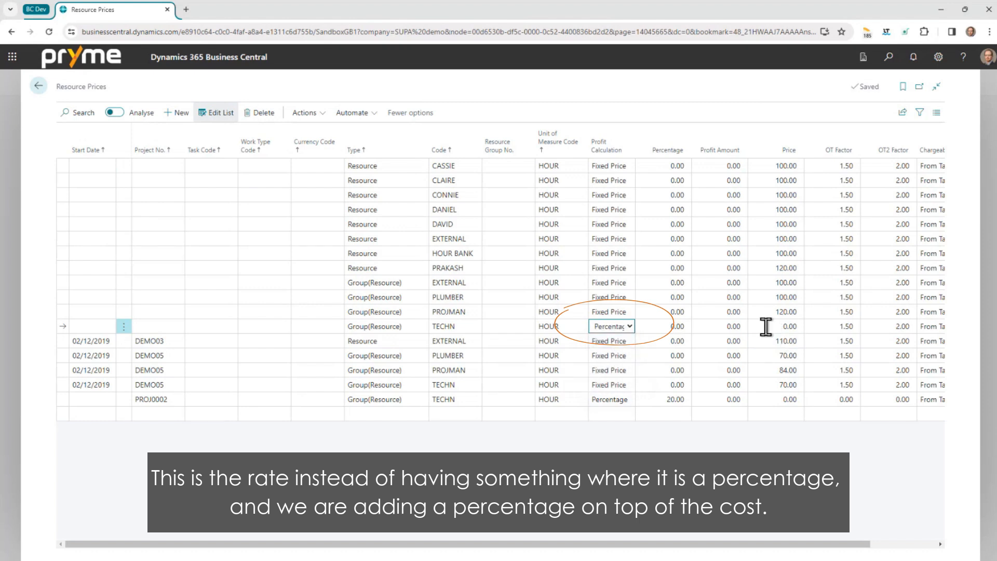
{"action": "left_click", "coordinate": [661, 327]}
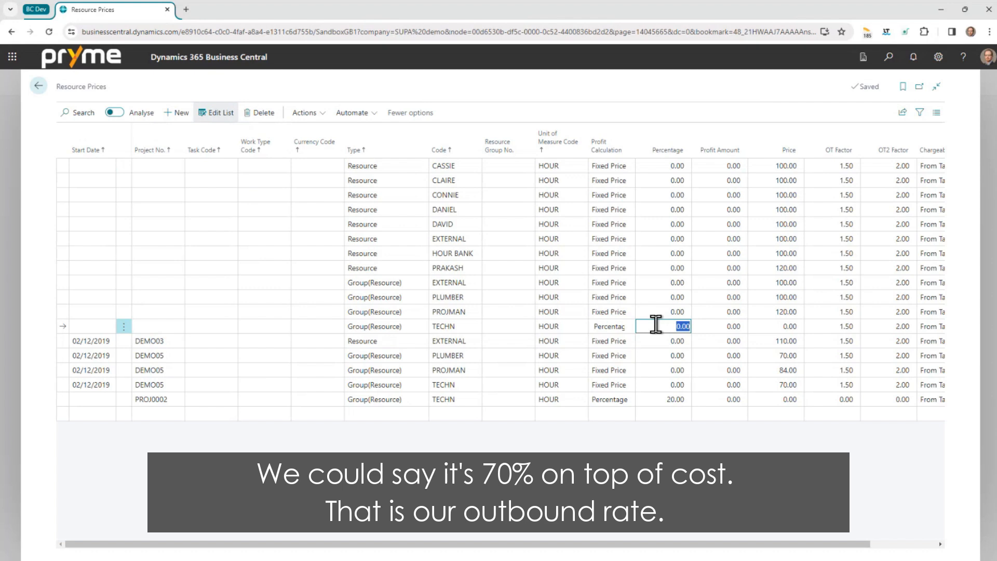
{"action": "type", "text": "70"}
{"action": "key", "text": "Tab"}
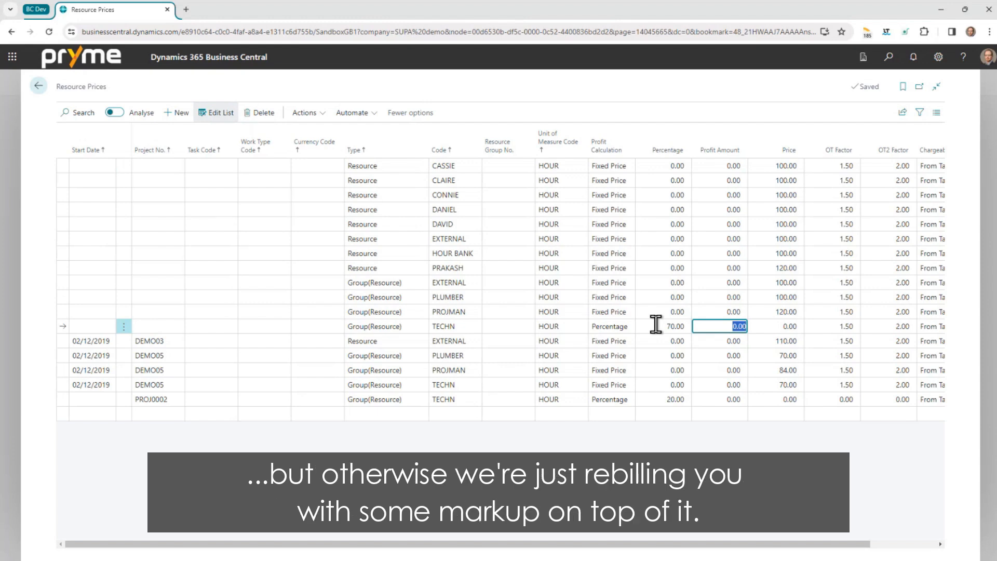
Set the TECHN group's general price line back to the Fixed Price profit calculation and finish editing Resource Prices.
{"action": "key", "text": "shift+Tab"}
{"action": "key", "text": "shift+Tab"}
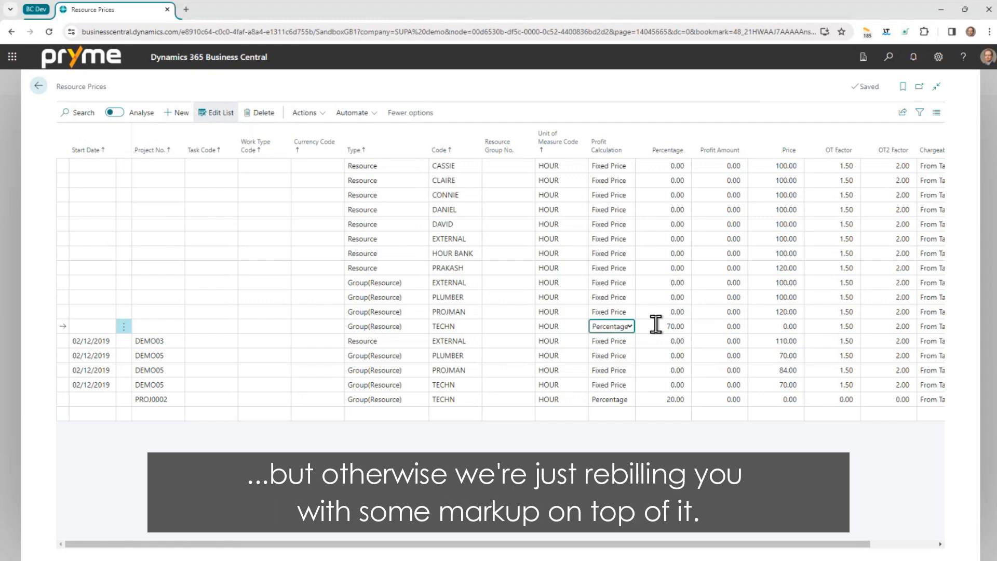
{"action": "key", "text": "f"}
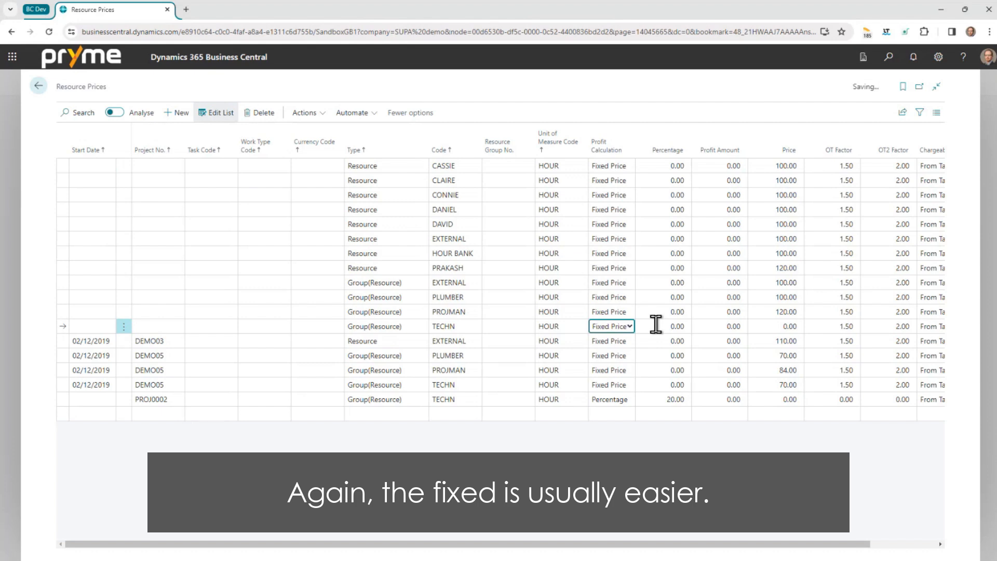
{"action": "key", "text": "Tab"}
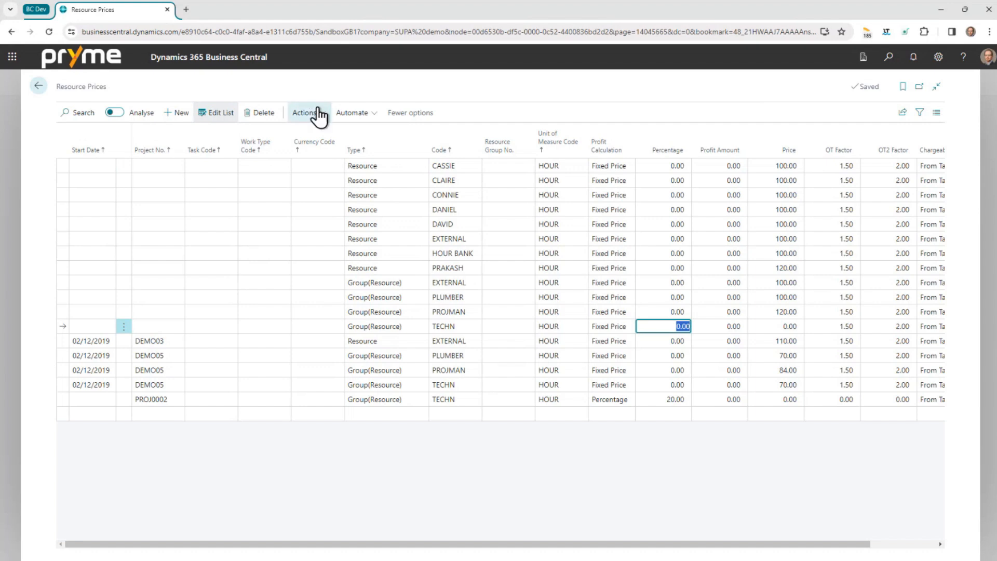
{"action": "left_click", "coordinate": [38, 85]}
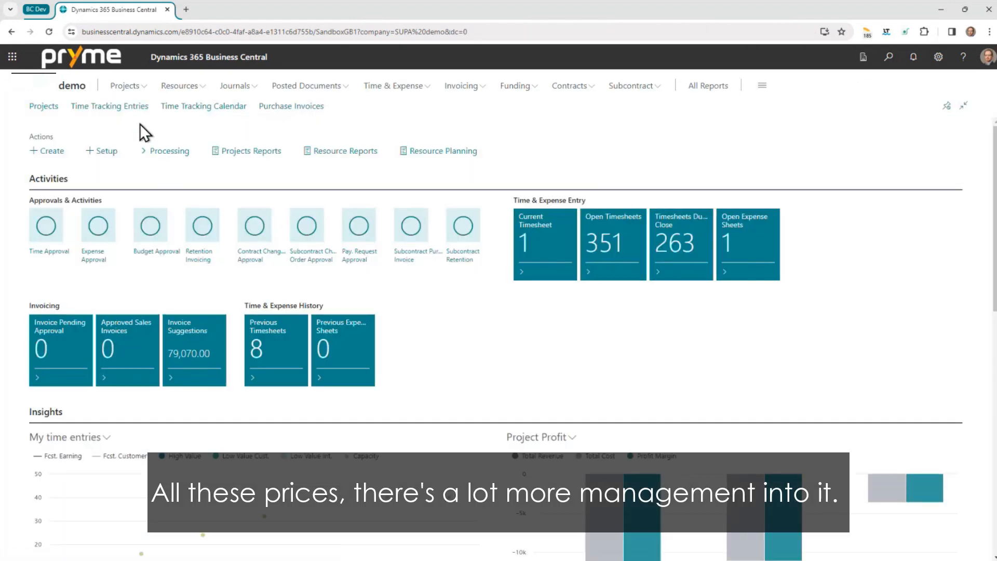
Review the Template Setup options and the Sales Price Updates processing options for managing price templates.
{"action": "left_click", "coordinate": [117, 153]}
{"action": "mouse_move", "coordinate": [122, 169]}
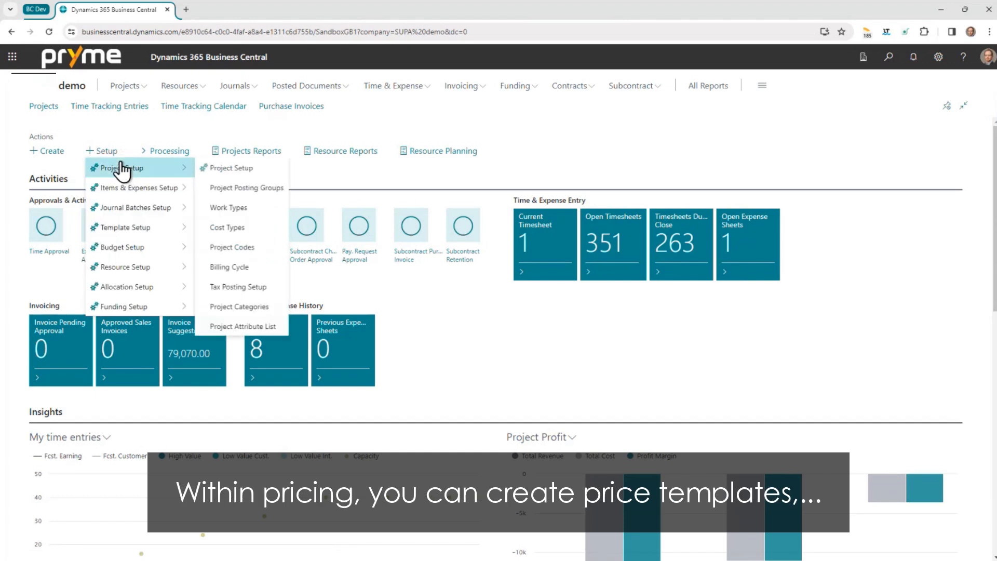
{"action": "mouse_move", "coordinate": [125, 229]}
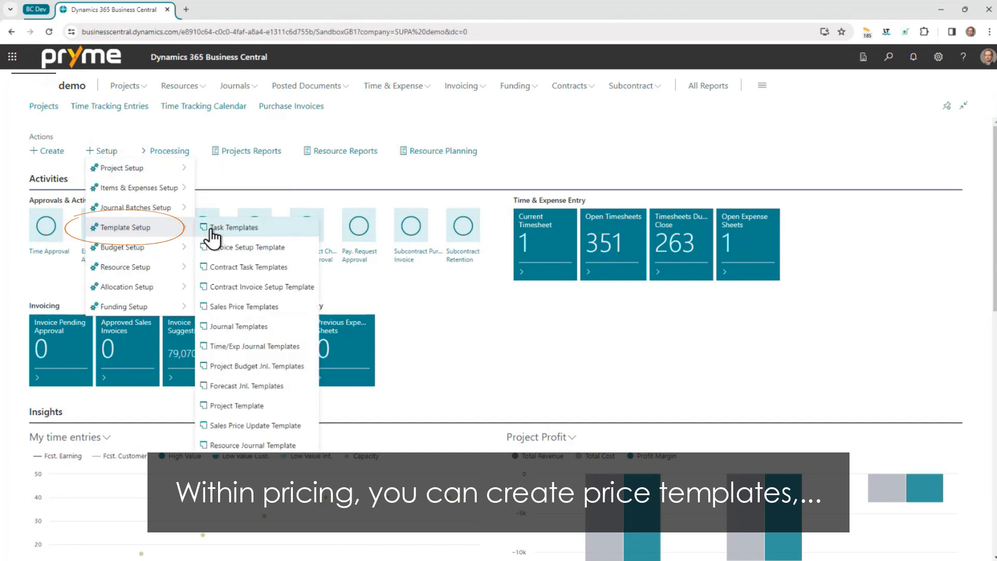
{"action": "left_click", "coordinate": [171, 155]}
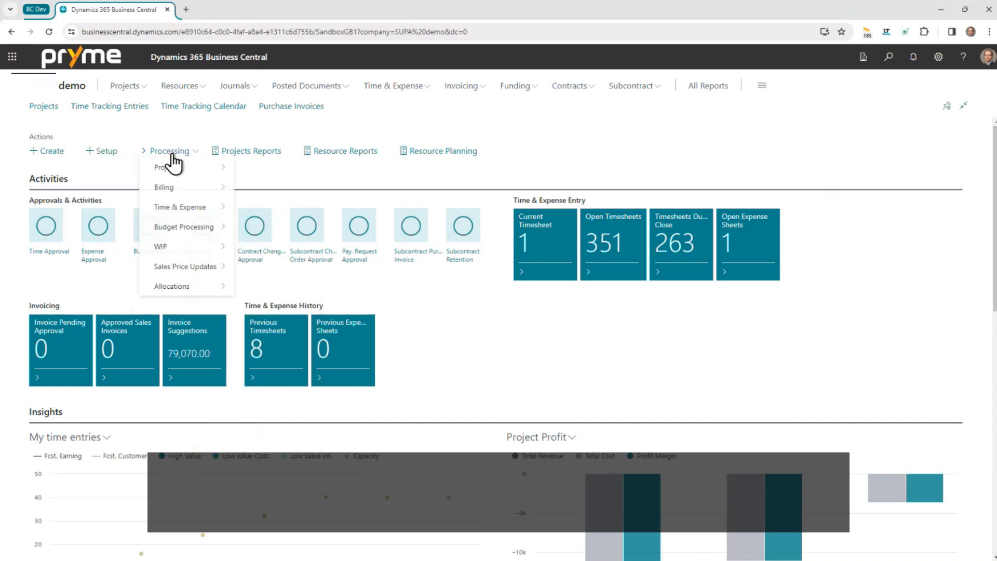
{"action": "mouse_move", "coordinate": [197, 269]}
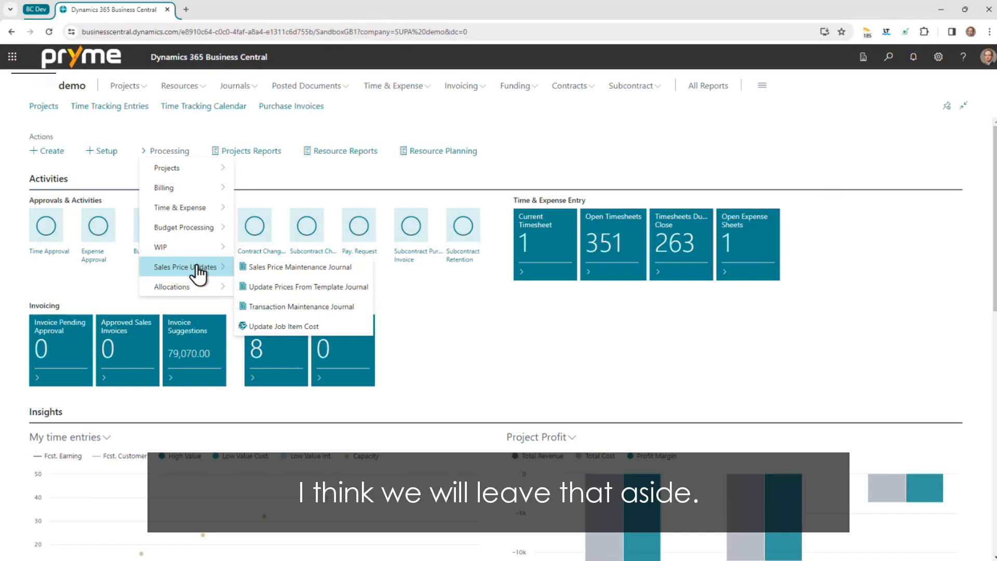
{"action": "left_click", "coordinate": [275, 168]}
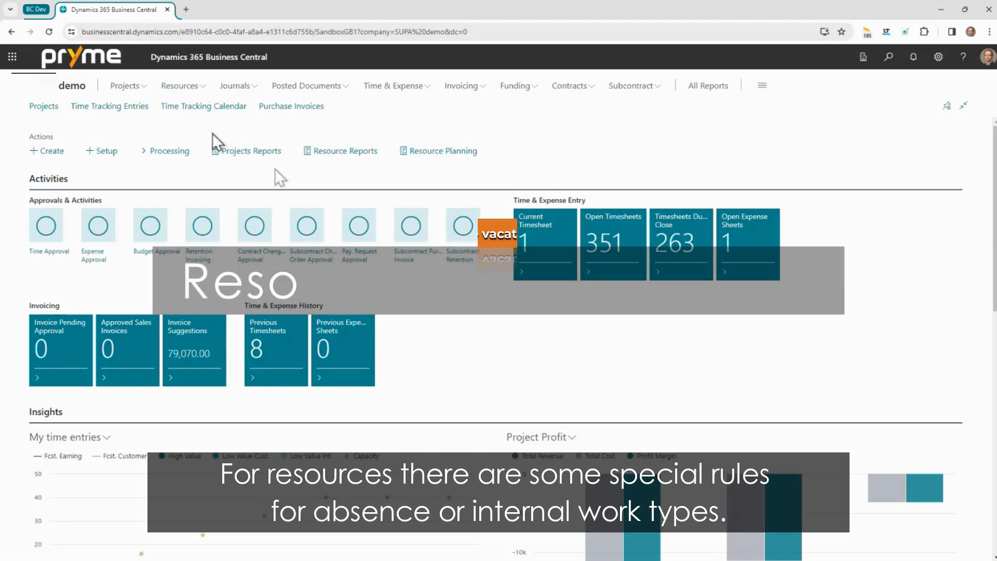
Open the first resource's card from the Resources list and show its Vacation/Flex section.
{"action": "left_click", "coordinate": [182, 87]}
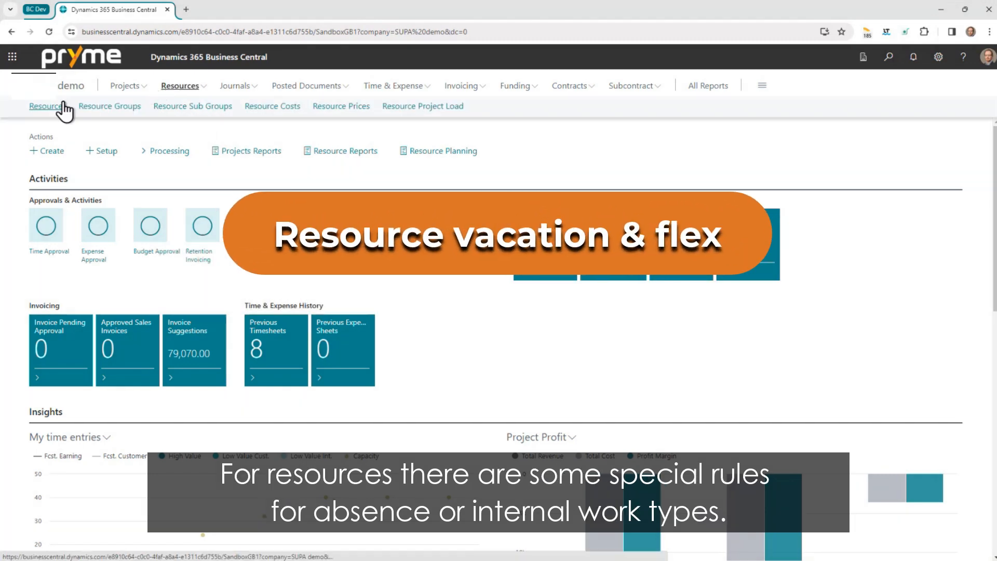
{"action": "left_click", "coordinate": [57, 106]}
{"action": "left_click", "coordinate": [43, 181]}
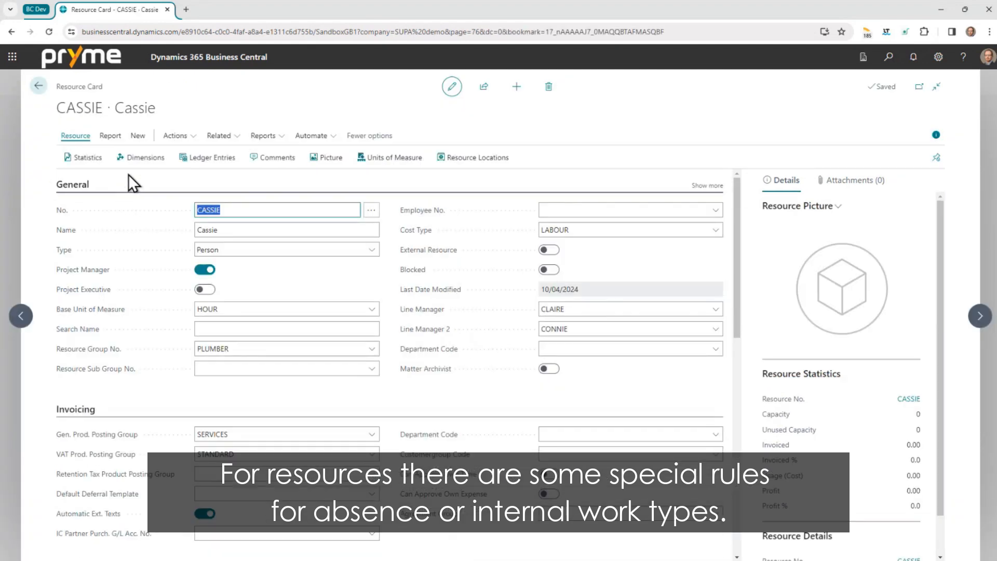
{"action": "scroll", "coordinate": [138, 207], "scroll_direction": "down", "scroll_amount": 10}
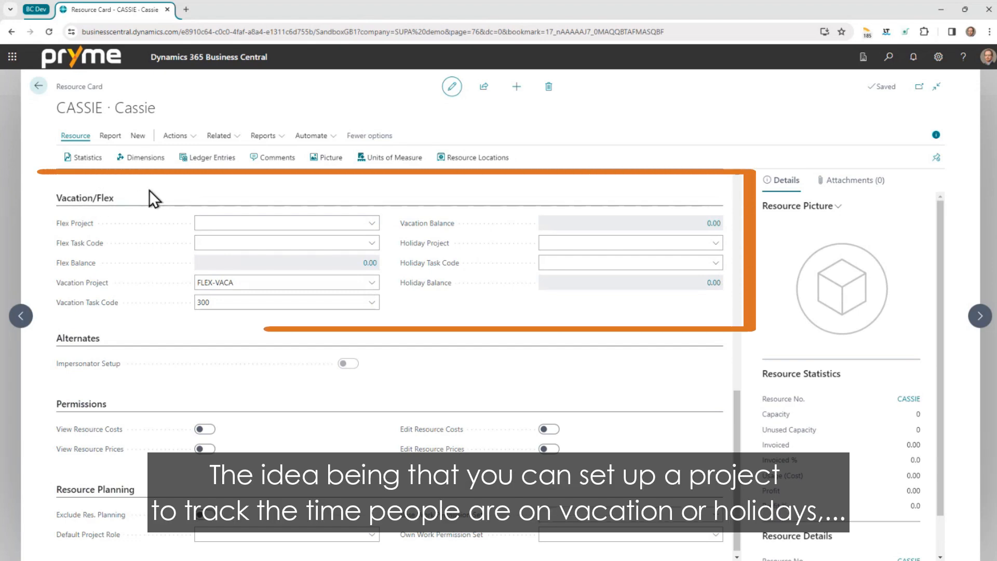
Examine the Vacation Project and Vacation Task Code fields on the resource card, including the description of Vacation Project.
{"action": "left_click", "coordinate": [251, 282]}
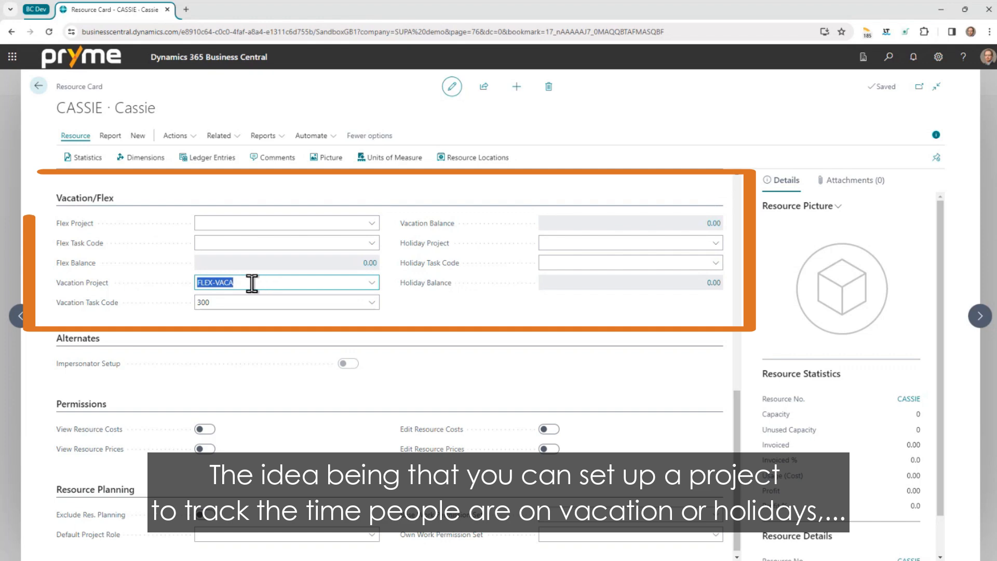
{"action": "mouse_move", "coordinate": [96, 290]}
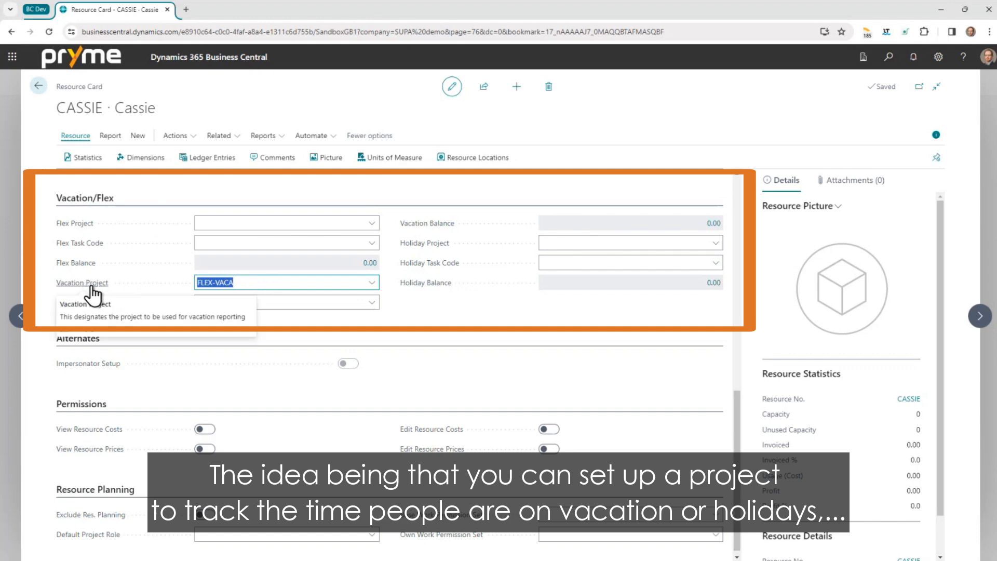
{"action": "left_click", "coordinate": [251, 283]}
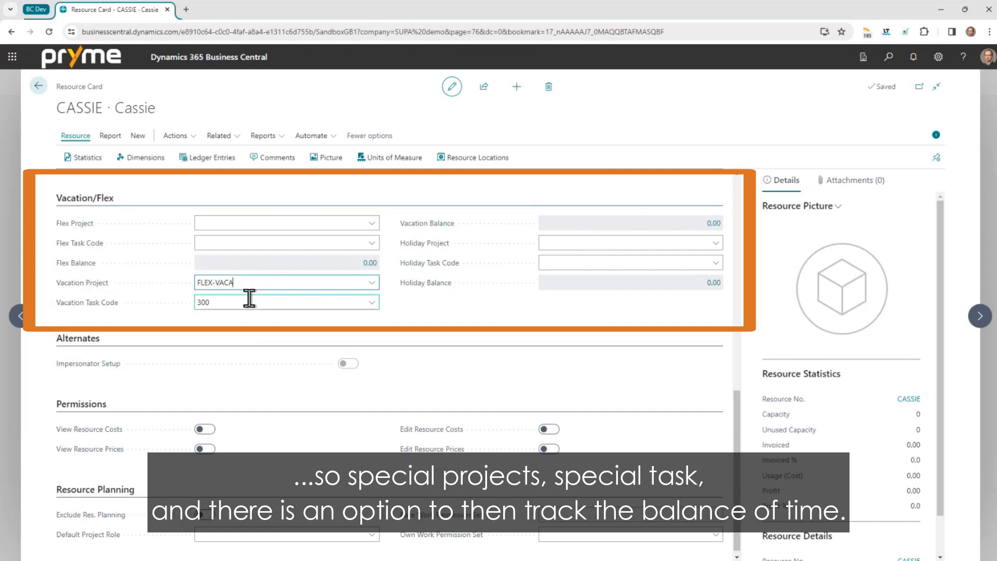
{"action": "left_click", "coordinate": [249, 299]}
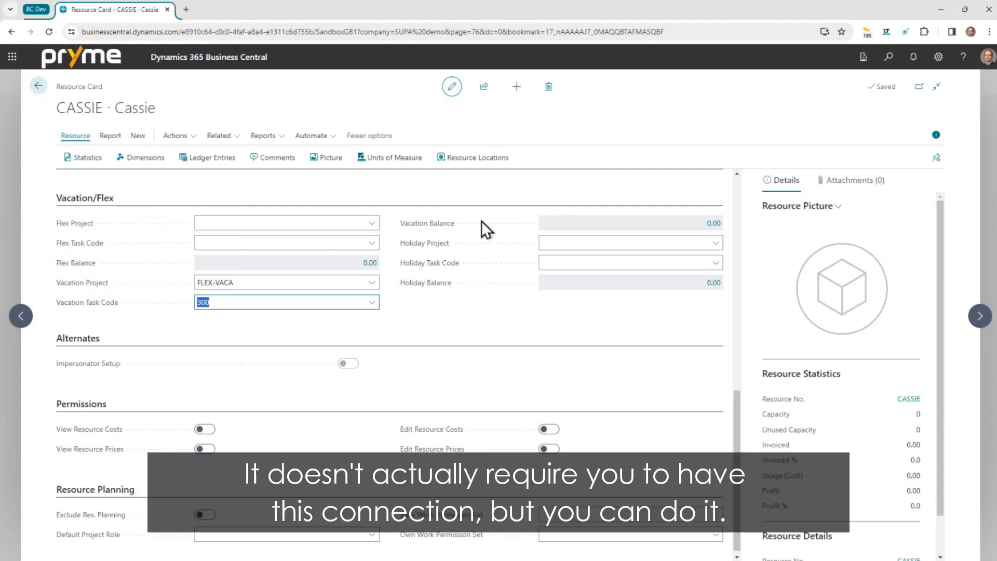
{"action": "left_click", "coordinate": [234, 283]}
{"action": "double_click", "coordinate": [253, 285]}
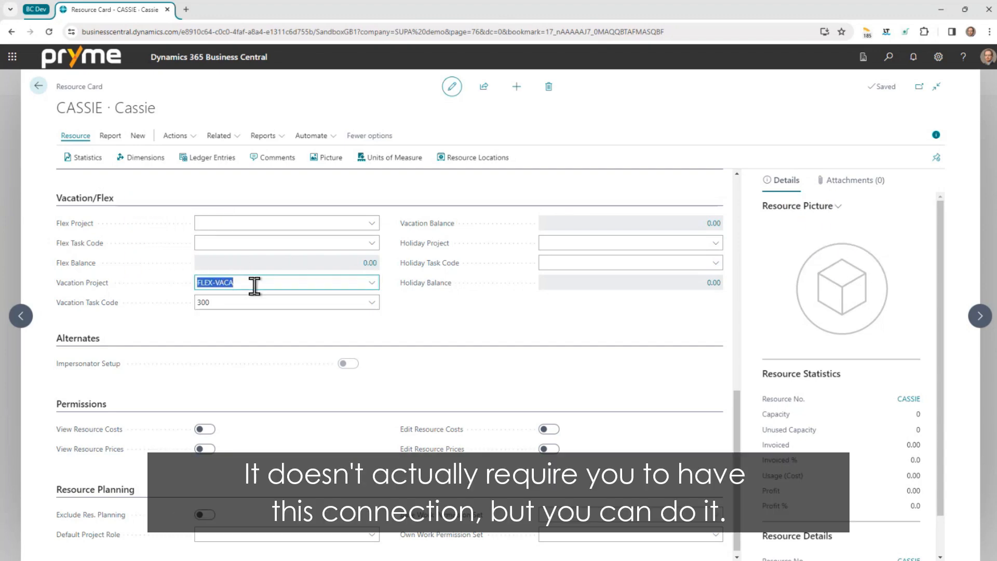
Check the projects available for the Flex Project field without choosing one, and review the card's Permissions section.
{"action": "left_click", "coordinate": [250, 222]}
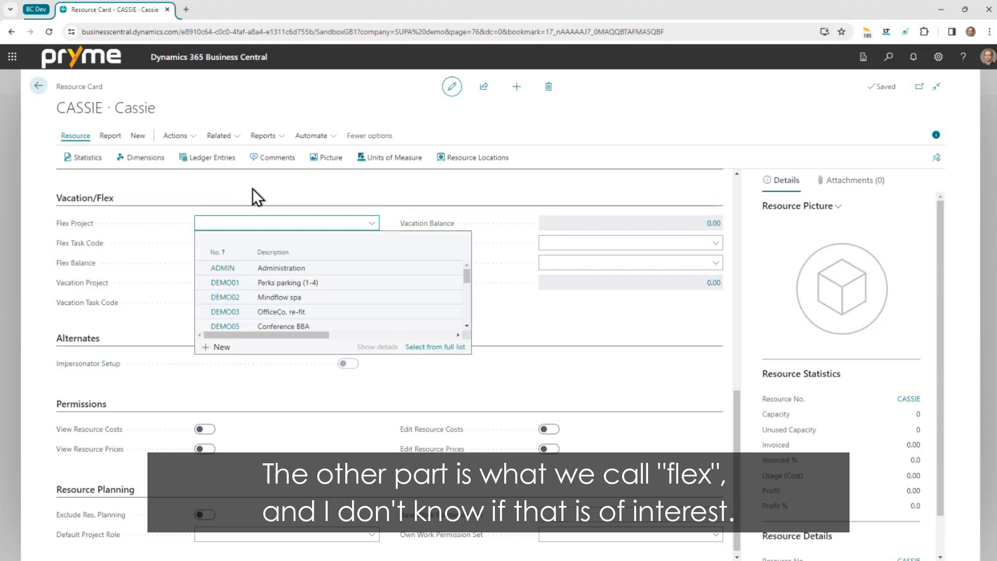
{"action": "left_click", "coordinate": [252, 188]}
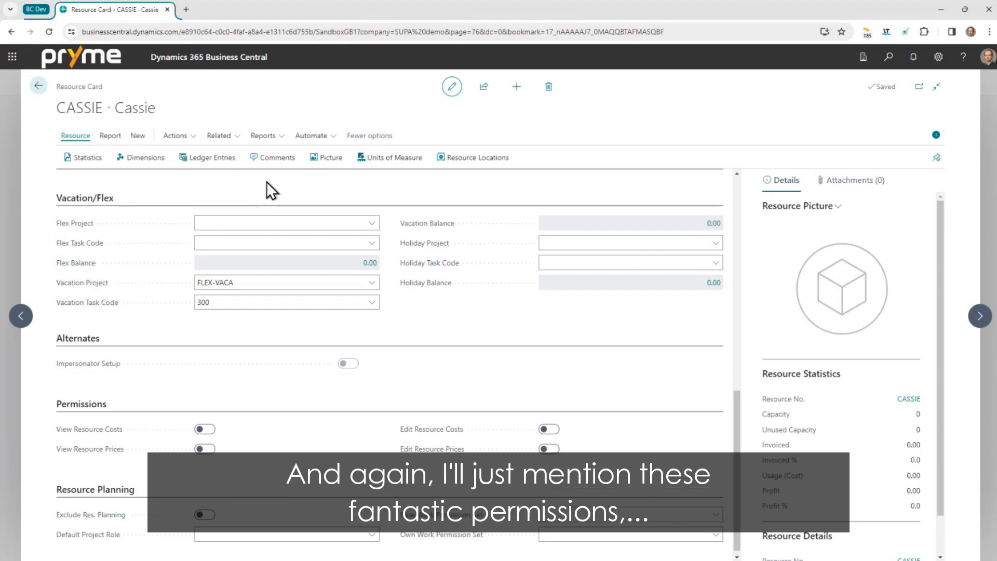
{"action": "scroll", "coordinate": [266, 183], "scroll_direction": "down", "scroll_amount": 1}
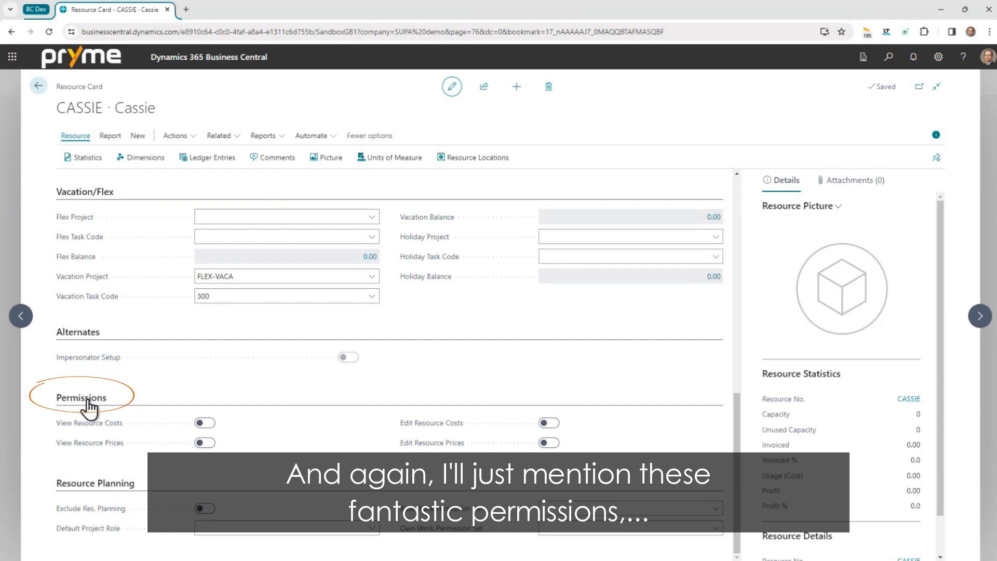